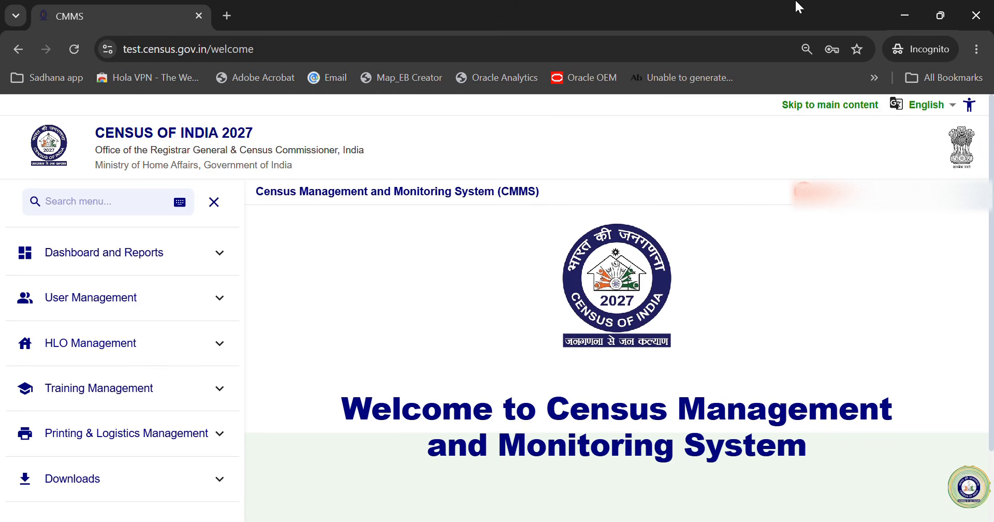
left_click(224, 258)
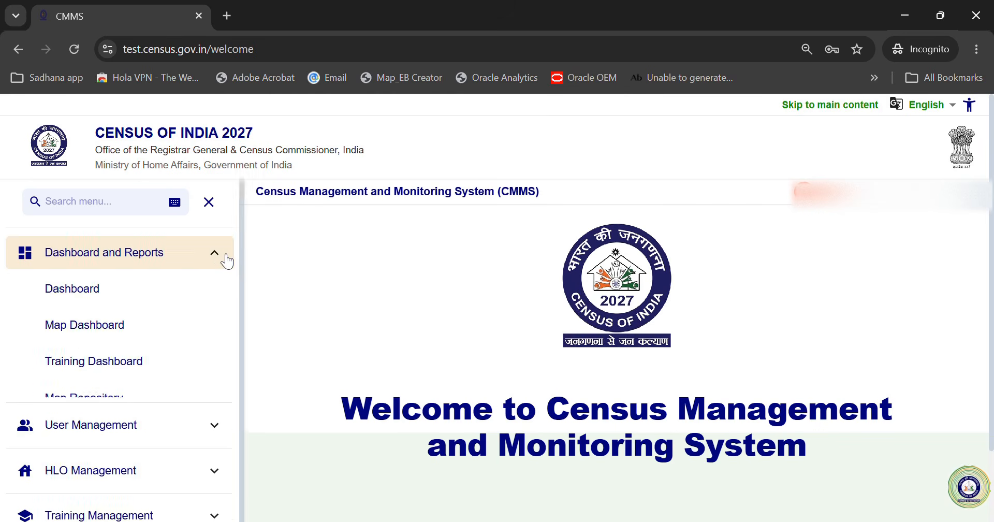
left_click(225, 258)
left_click(225, 259)
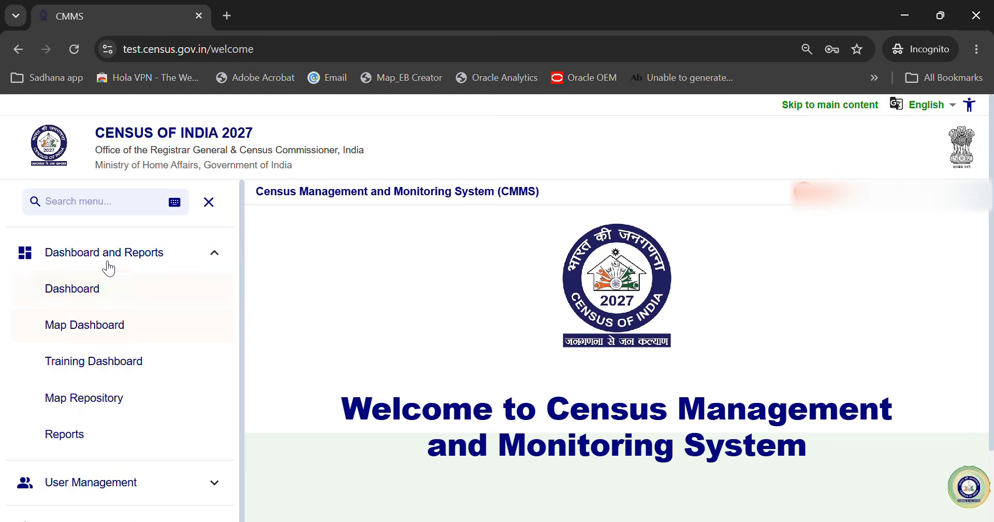
left_click(224, 256)
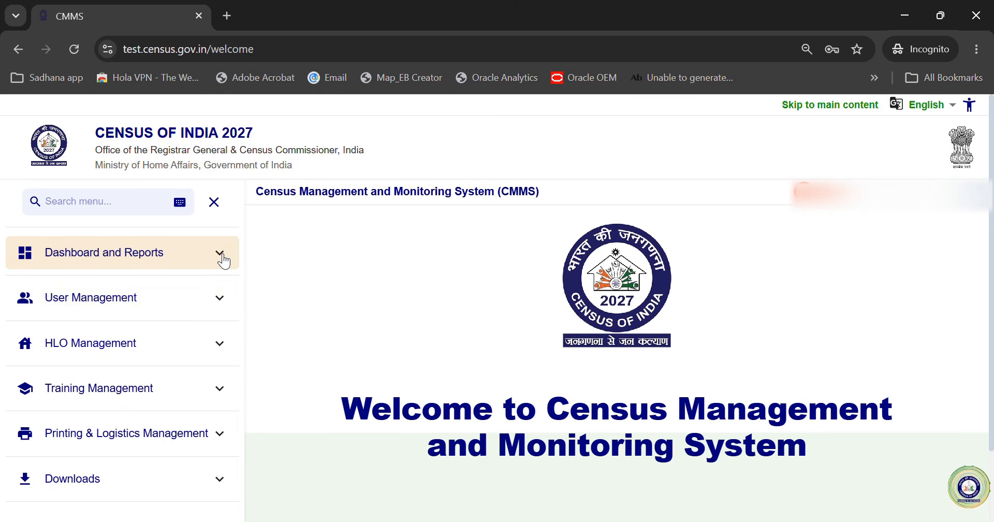
left_click(221, 303)
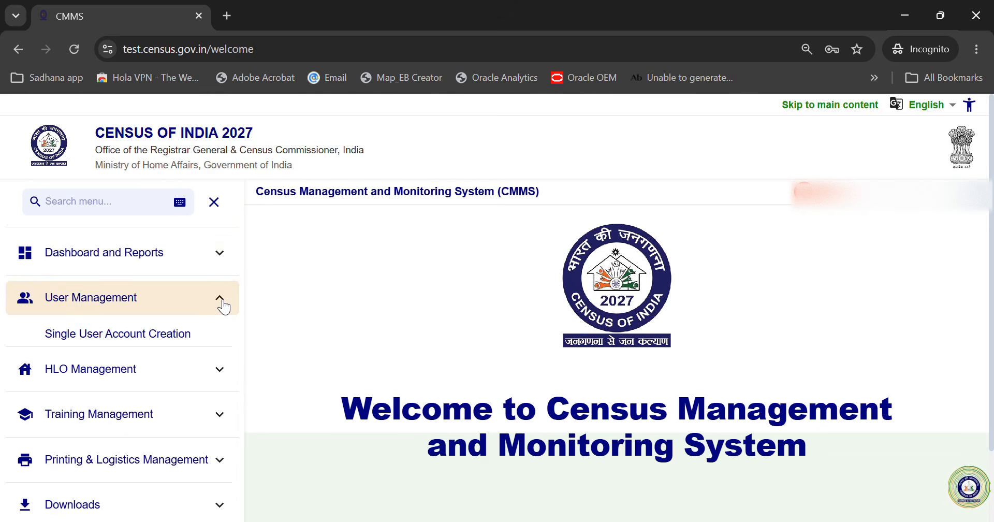
left_click(221, 305)
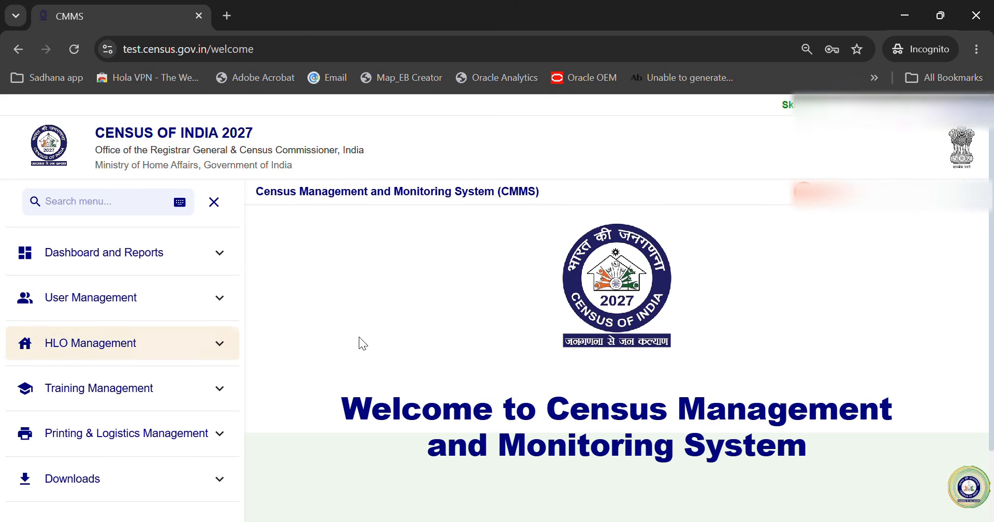
- Open the Create / View HLBs list under HLO Management and launch the HLB mapping portal from it
scroll(358, 336, "down", 2)
left_click(223, 266)
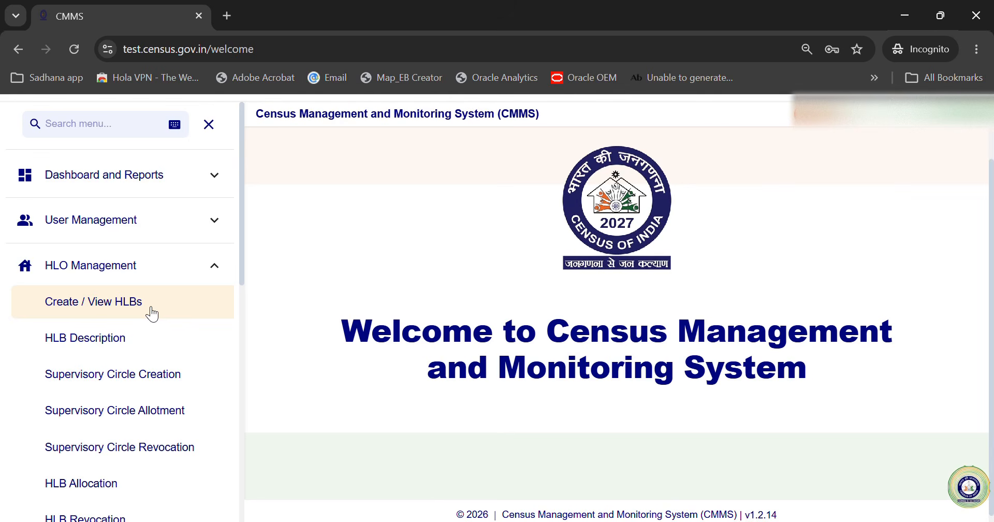
left_click(167, 309)
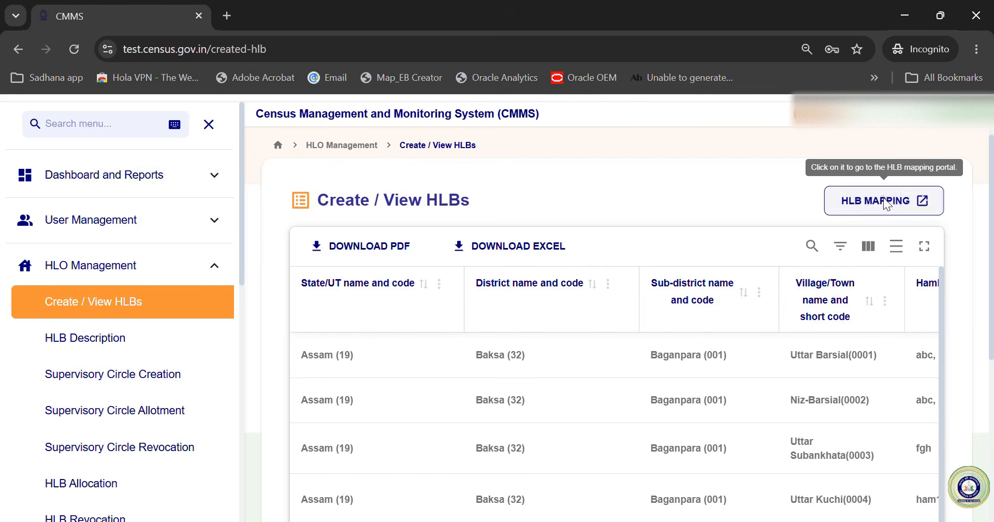
left_click(868, 203)
left_click(613, 367)
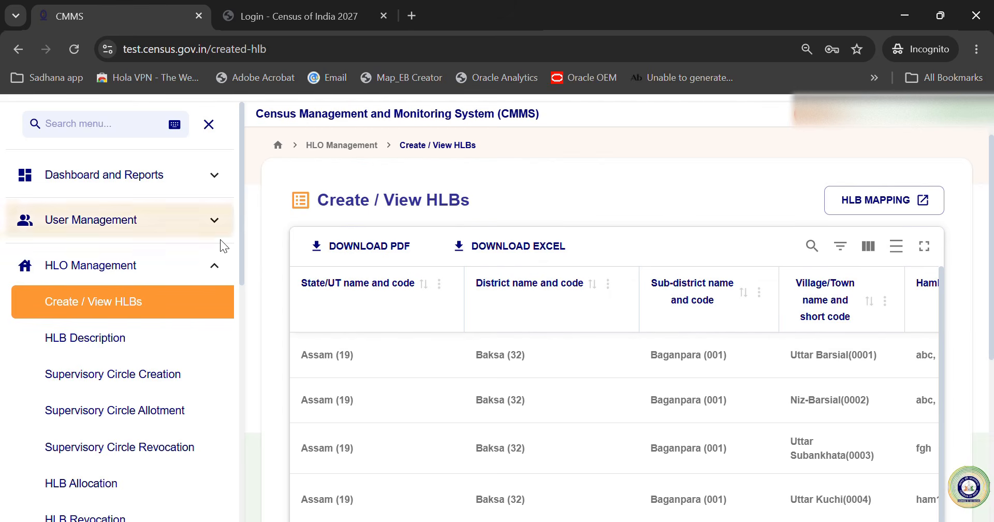
- Open the HLB Description list for editing and enter "E W N S" as the description of HLB 0001
left_click(131, 343)
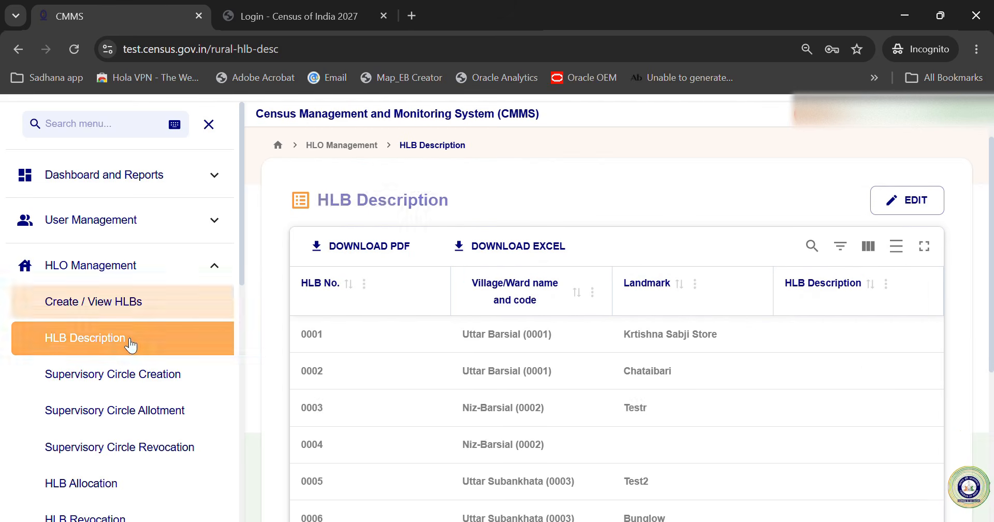
left_click(907, 201)
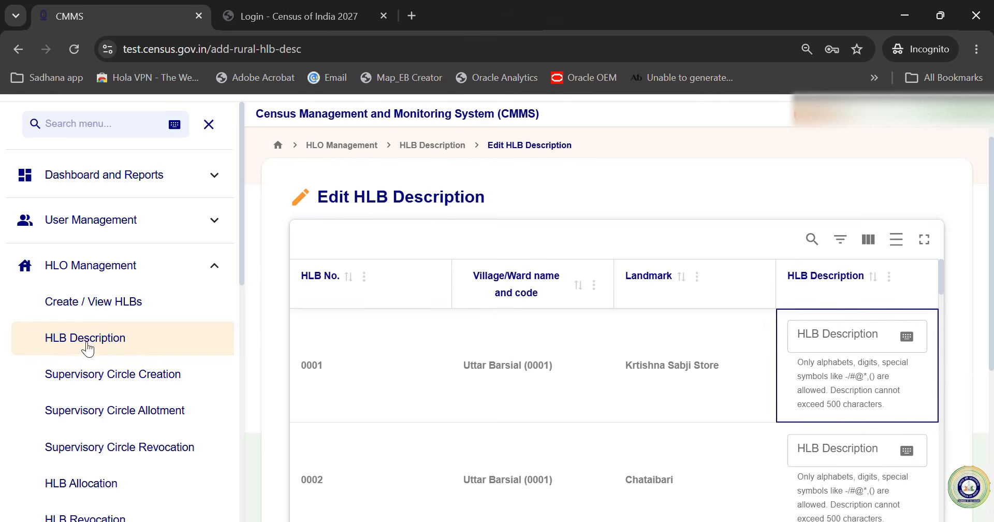
left_click(849, 342)
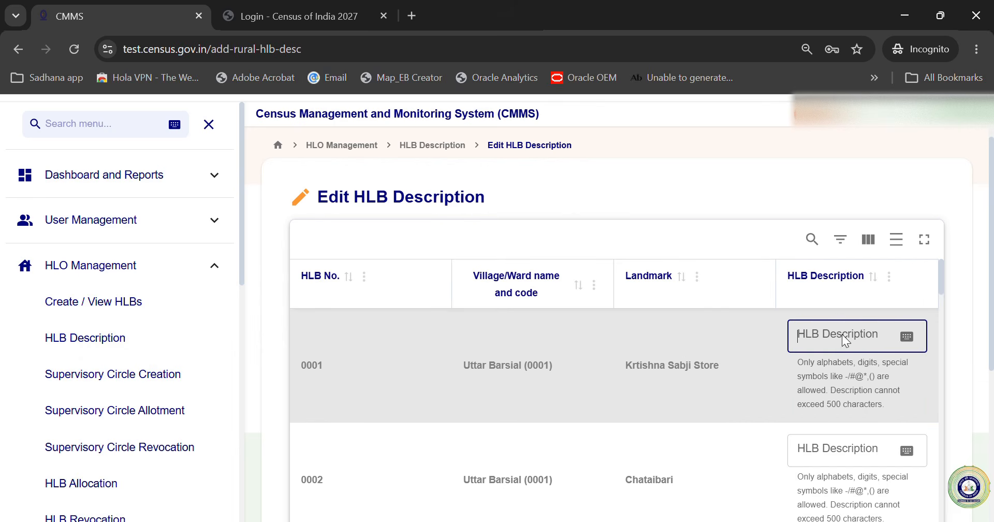
type("E")
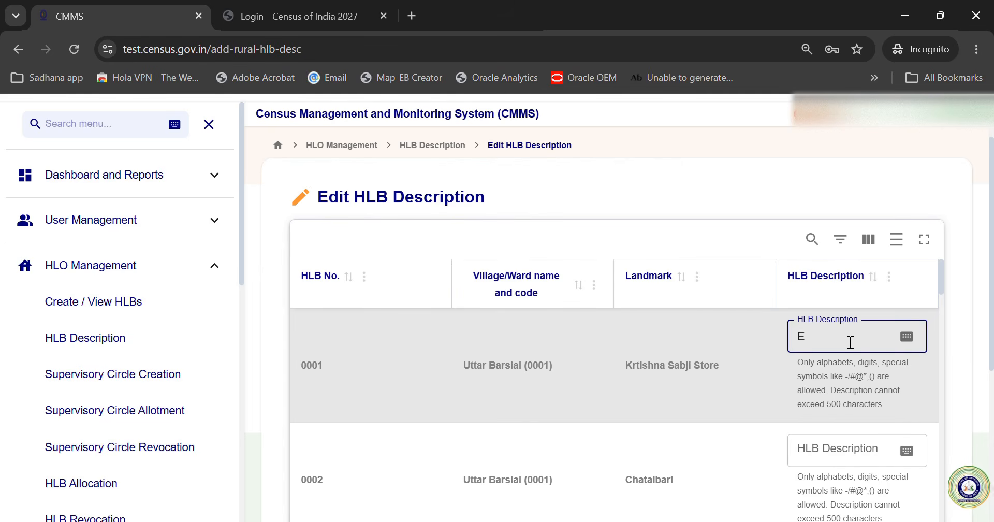
type(" W N S")
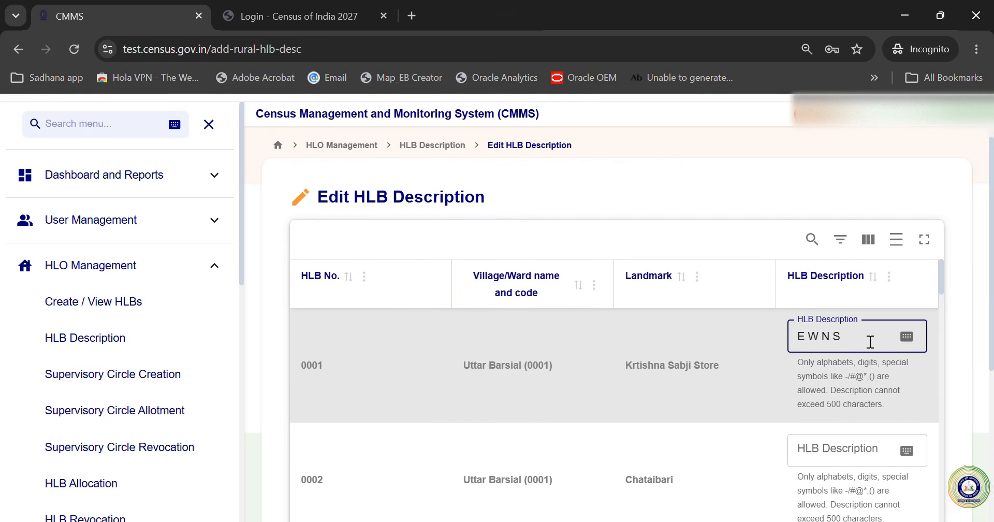
- Submit and confirm the edited HLB description, and check HLB 0001's entry in the list
scroll(869, 339, "down", 5)
left_click(921, 440)
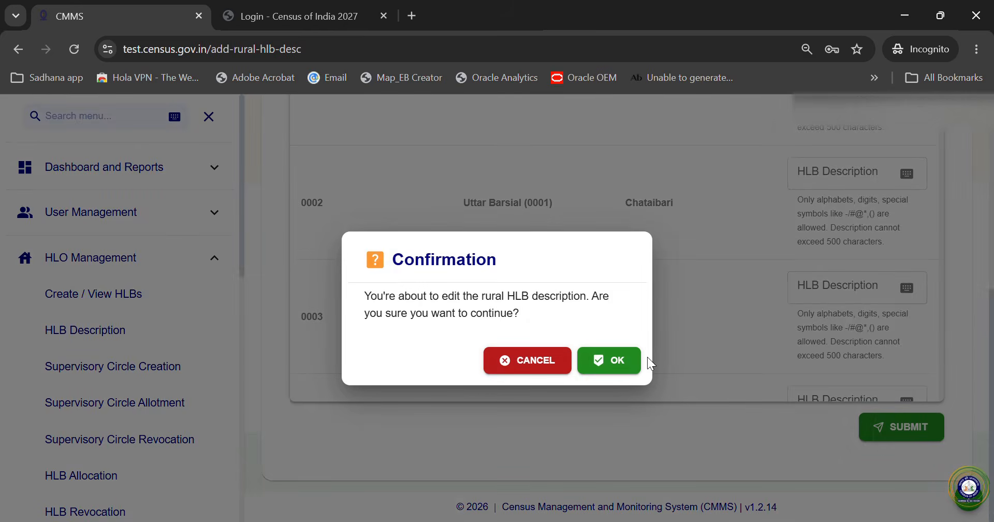
left_click(622, 361)
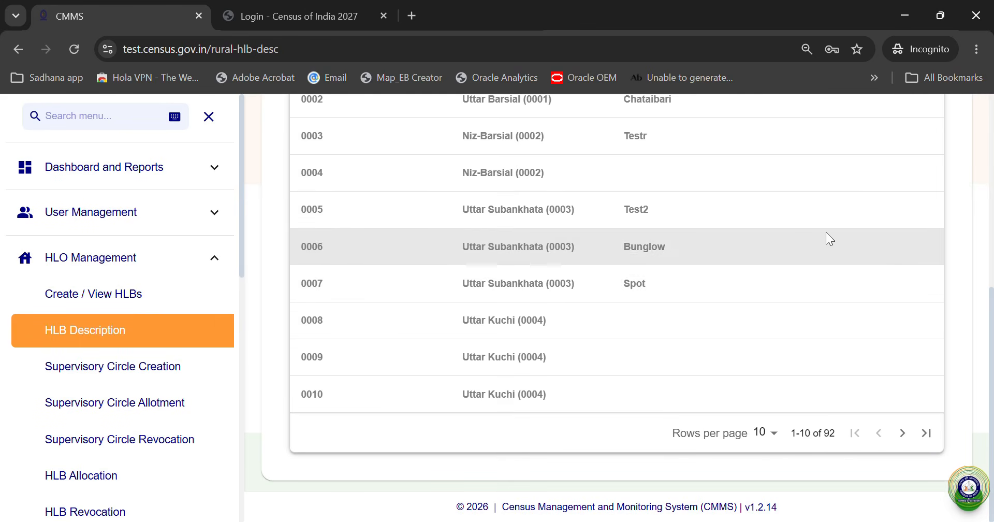
scroll(825, 231, "up", 5)
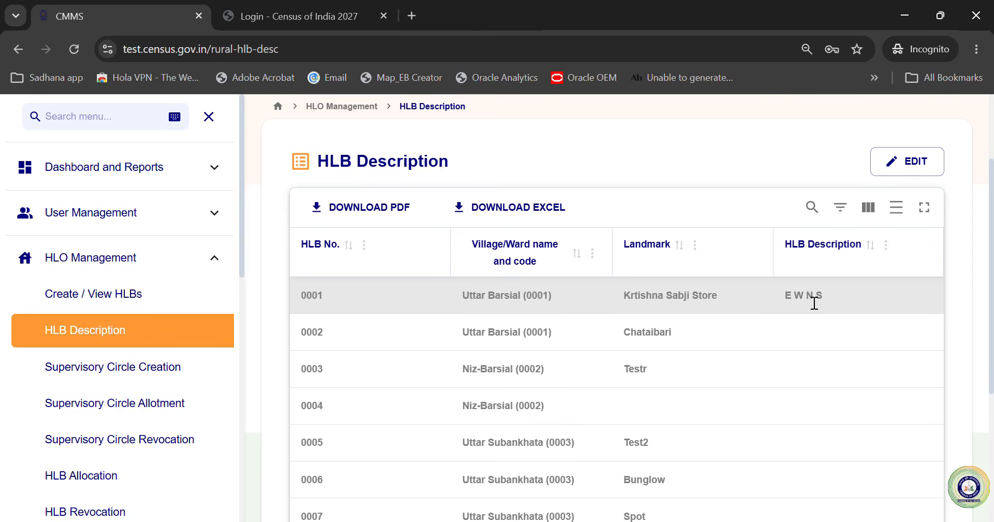
left_click_drag(826, 299, 793, 306)
left_click(780, 298)
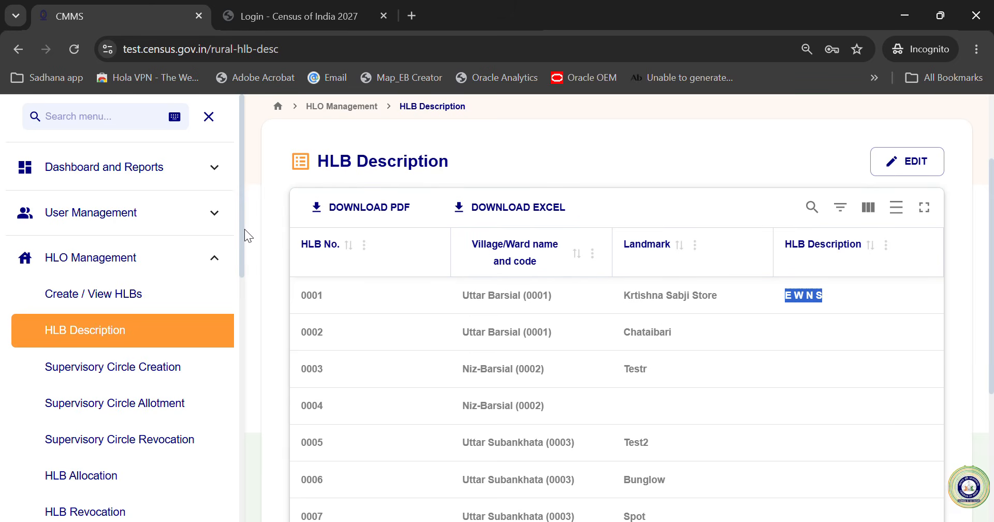
- Go to Supervisory Circle Creation under HLO Management and open the HLB Re-allocation form
scroll(241, 260, "down", 2)
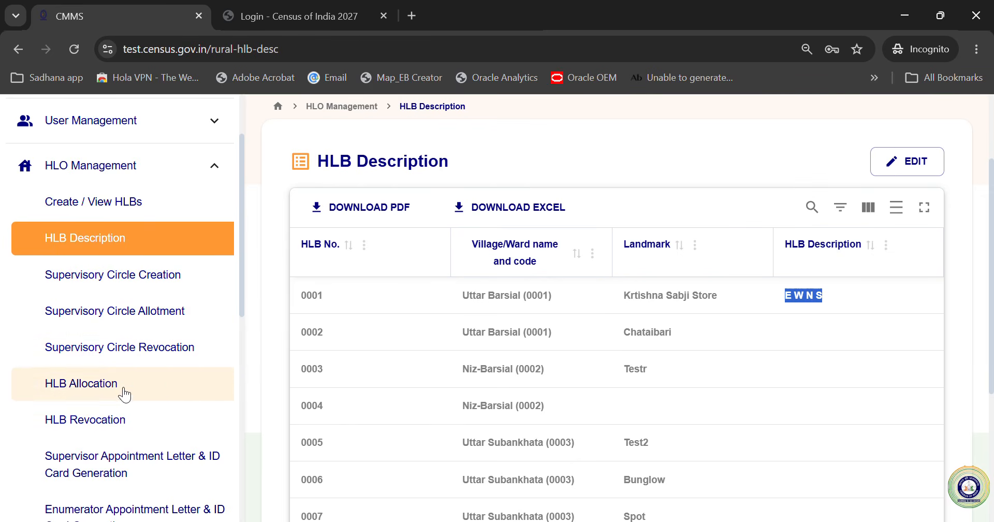
scroll(184, 420, "down", 3)
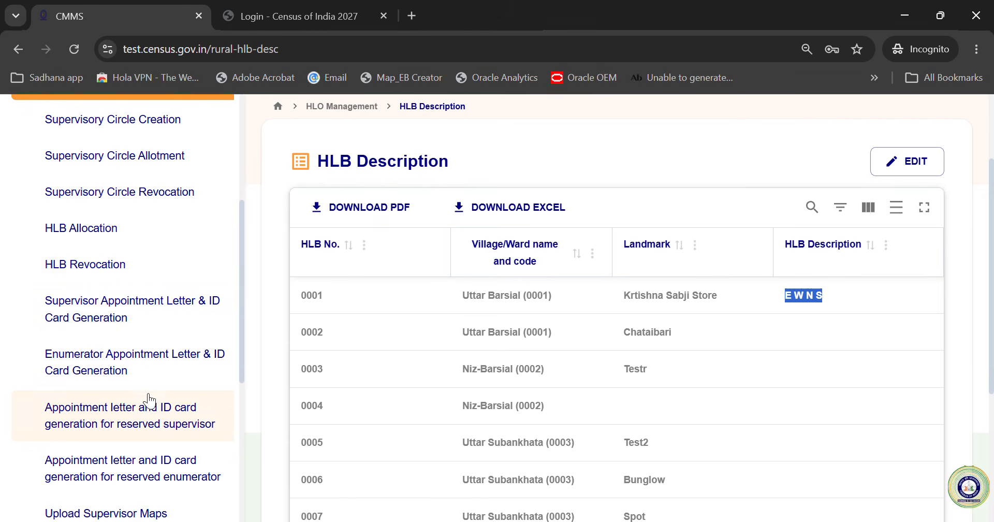
scroll(159, 420, "down", 2)
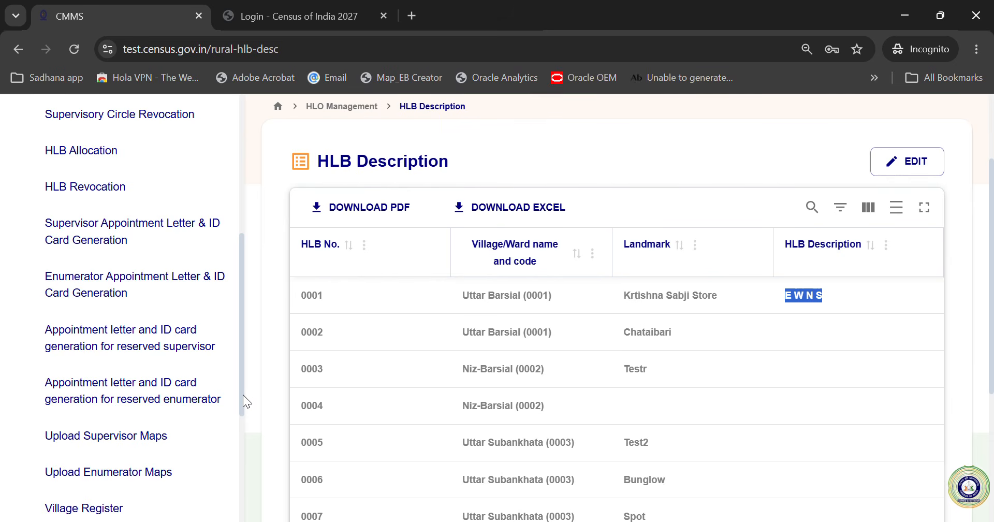
scroll(100, 410, "down", 3)
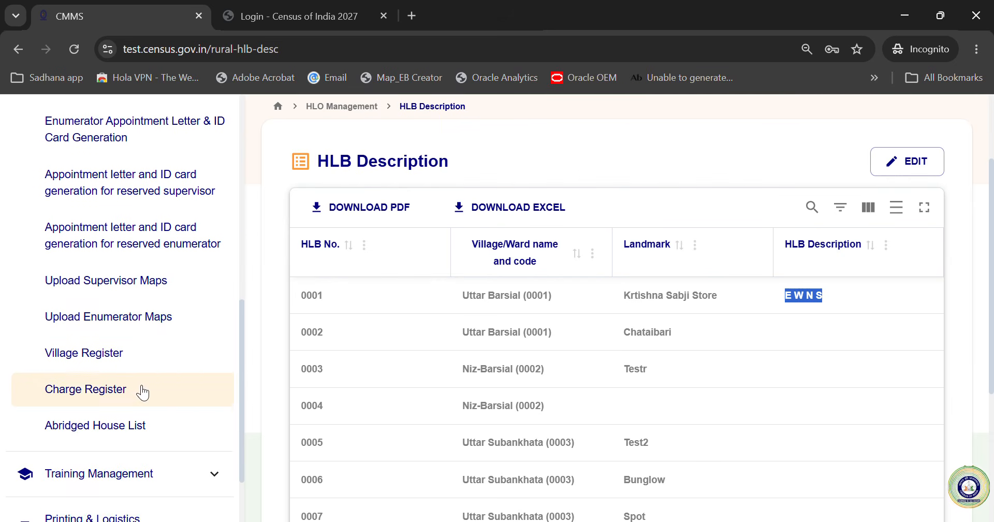
scroll(163, 382, "up", 3)
scroll(171, 381, "up", 1)
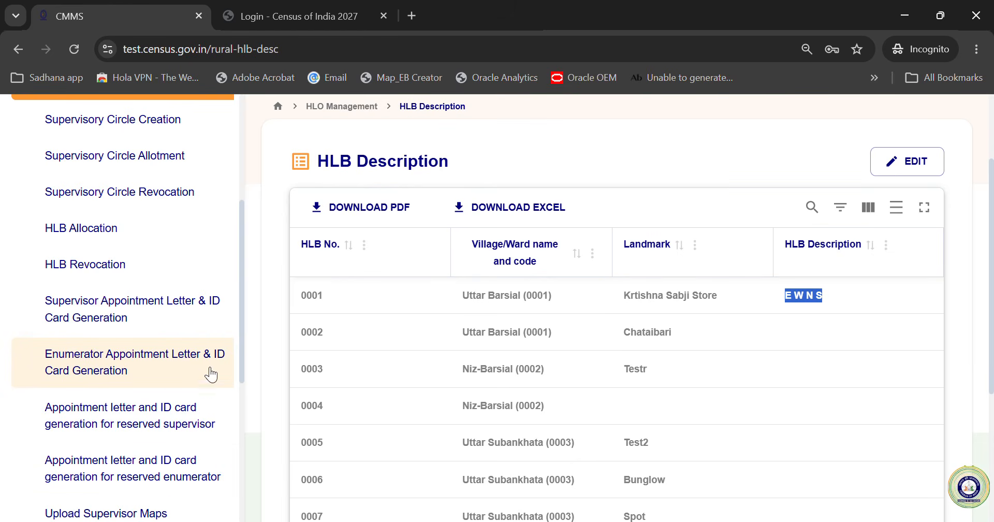
scroll(46, 268, "up", 1)
left_click(136, 207)
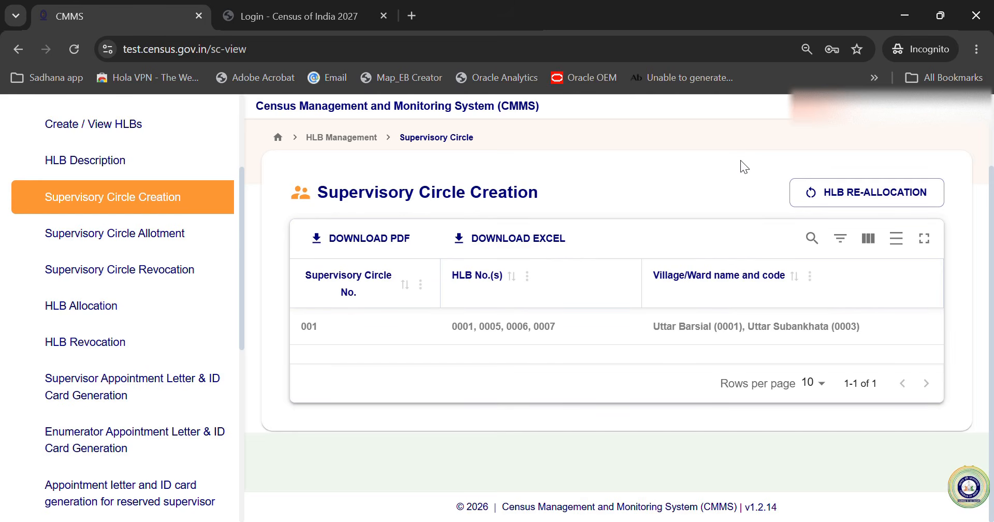
left_click(862, 193)
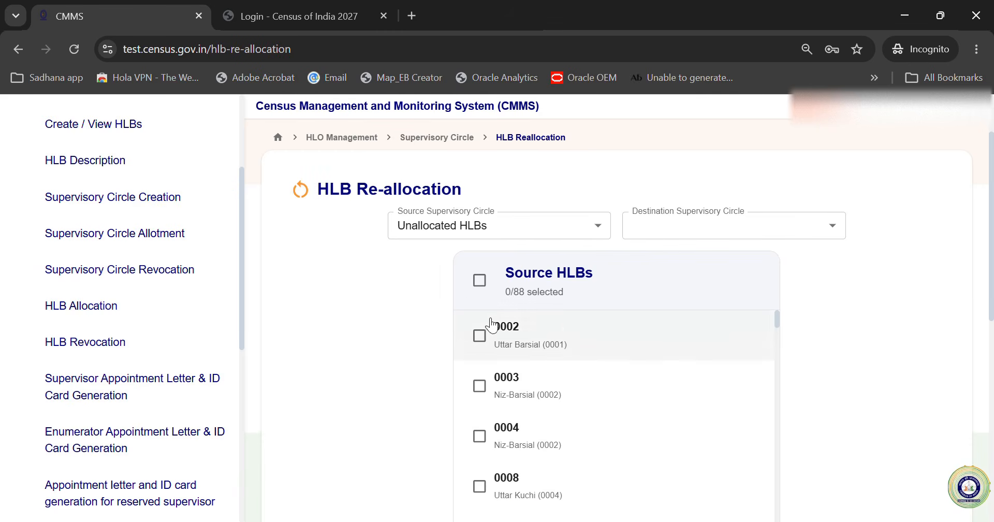
- Choose Unallocated HLBs as the source supervisory circle and look through its source HLBs
left_click(465, 234)
left_click(468, 255)
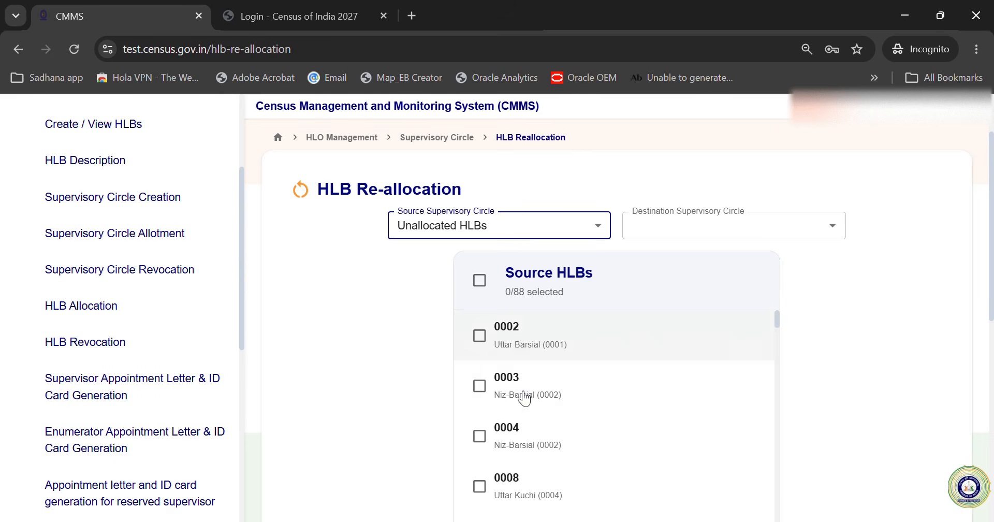
scroll(569, 385, "down", 15)
scroll(575, 390, "up", 7)
scroll(576, 389, "up", 5)
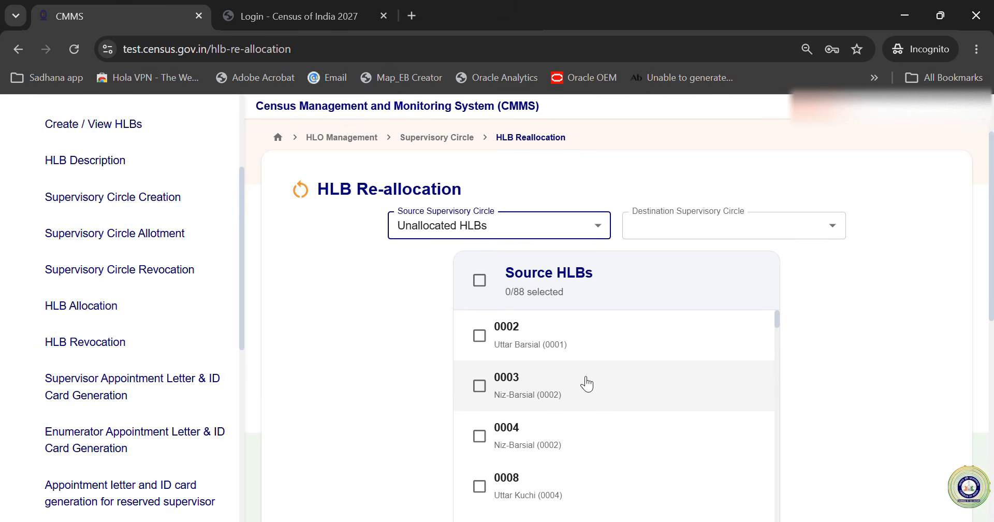
scroll(650, 361, "down", 15)
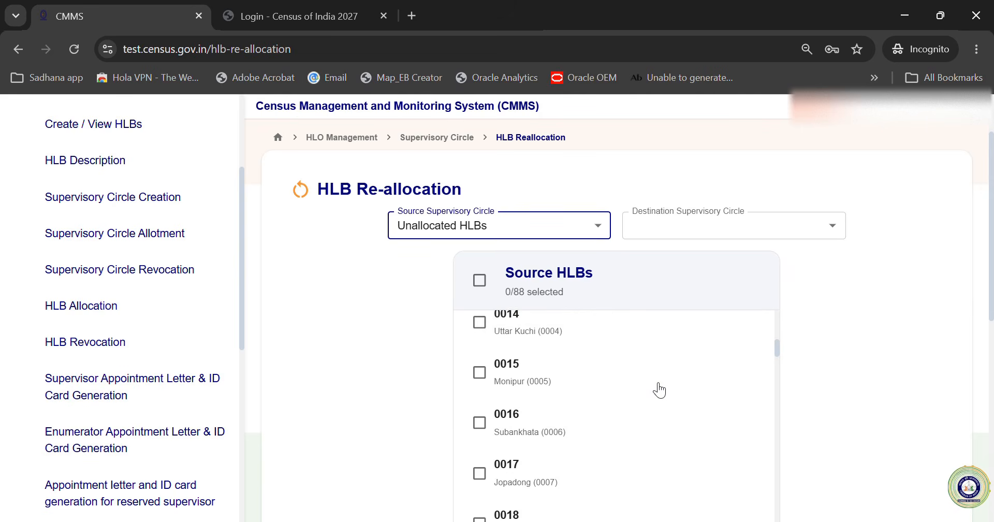
scroll(659, 390, "up", 15)
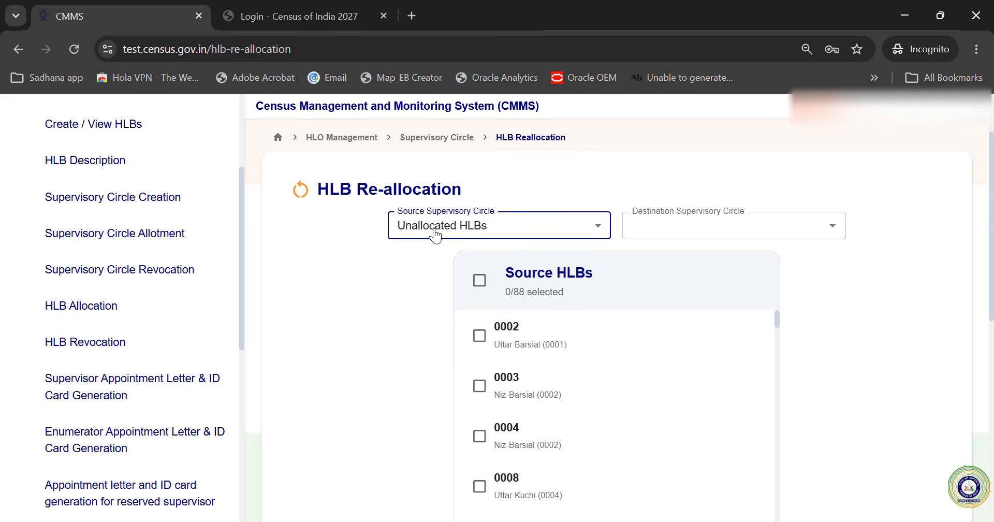
left_click(491, 231)
left_click(476, 260)
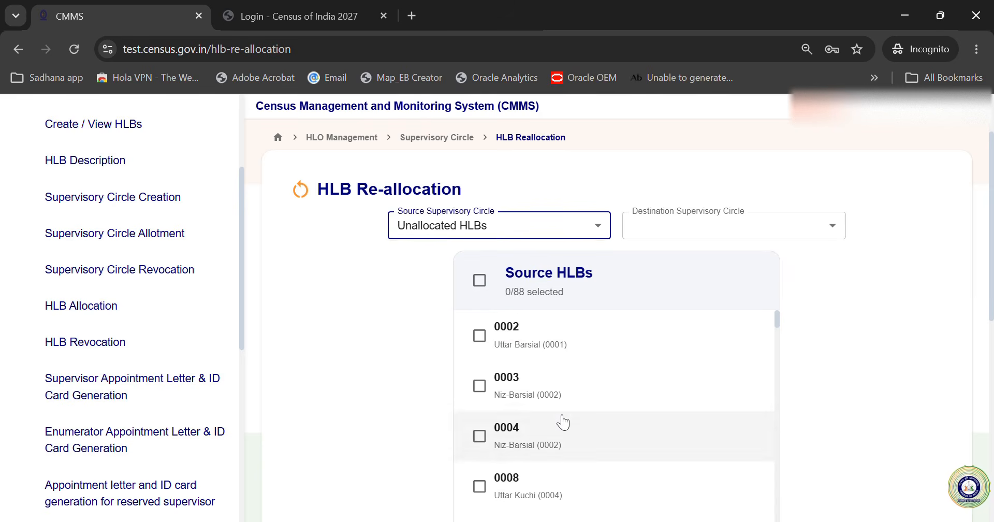
- Set the destination supervisory circle to 001, add source HLBs 0002 and 0003 to it, and confirm the move
left_click(688, 228)
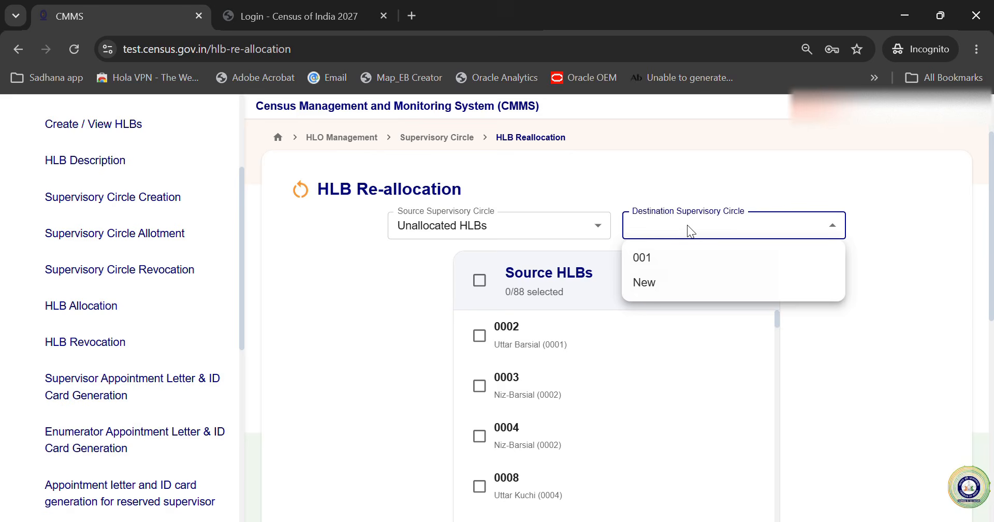
left_click(702, 264)
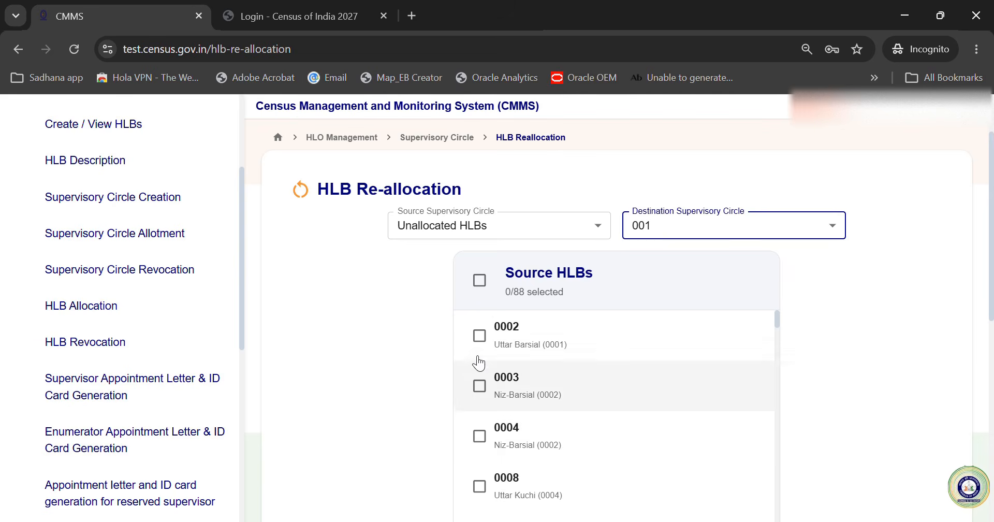
left_click(479, 335)
left_click(480, 386)
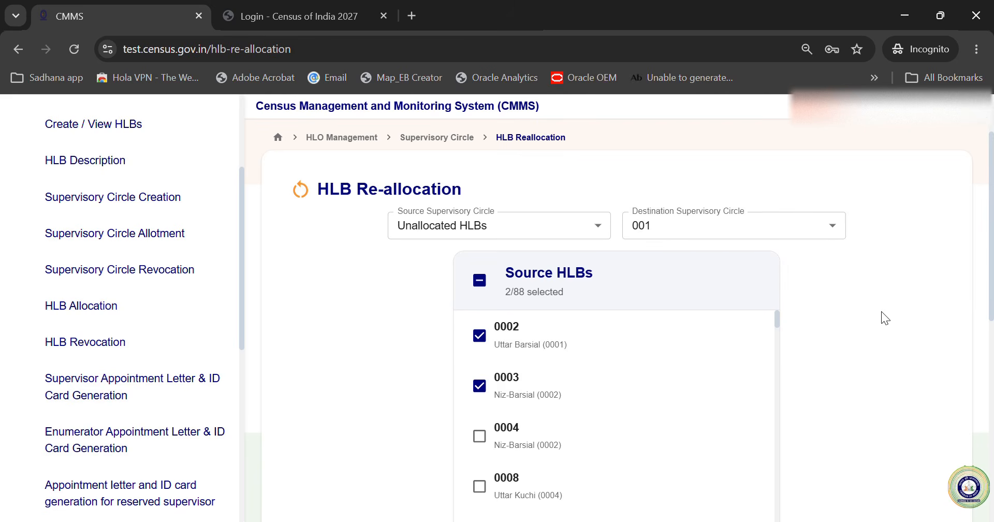
scroll(884, 316, "down", 6)
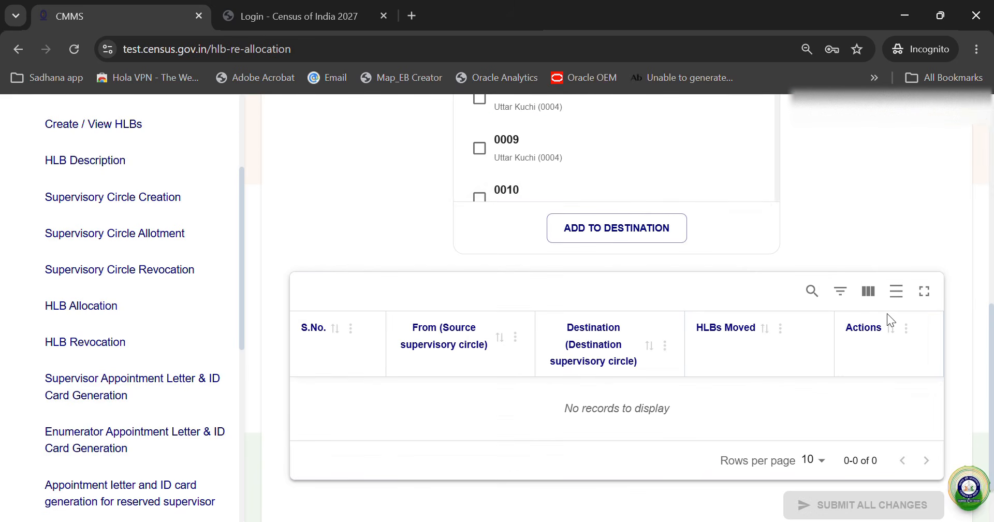
left_click(629, 238)
left_click(621, 361)
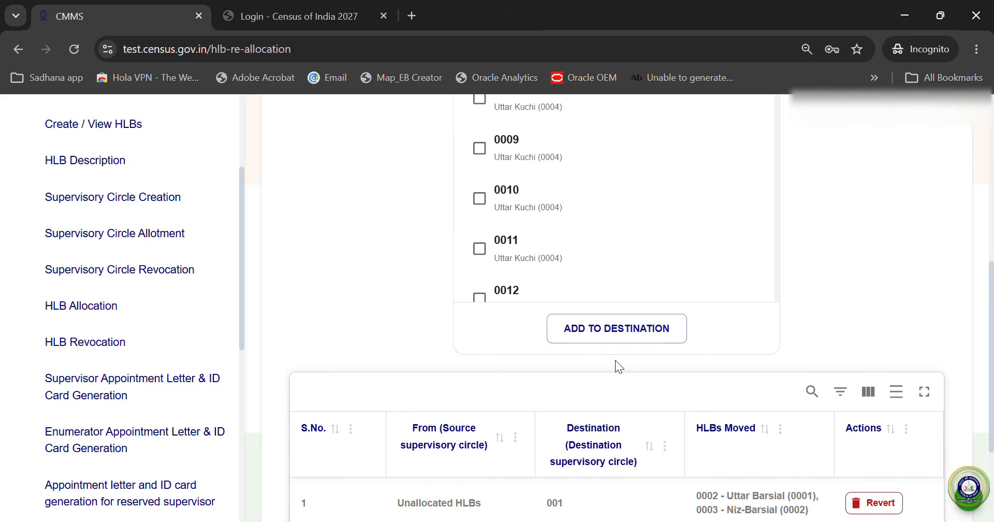
scroll(905, 238, "down", 5)
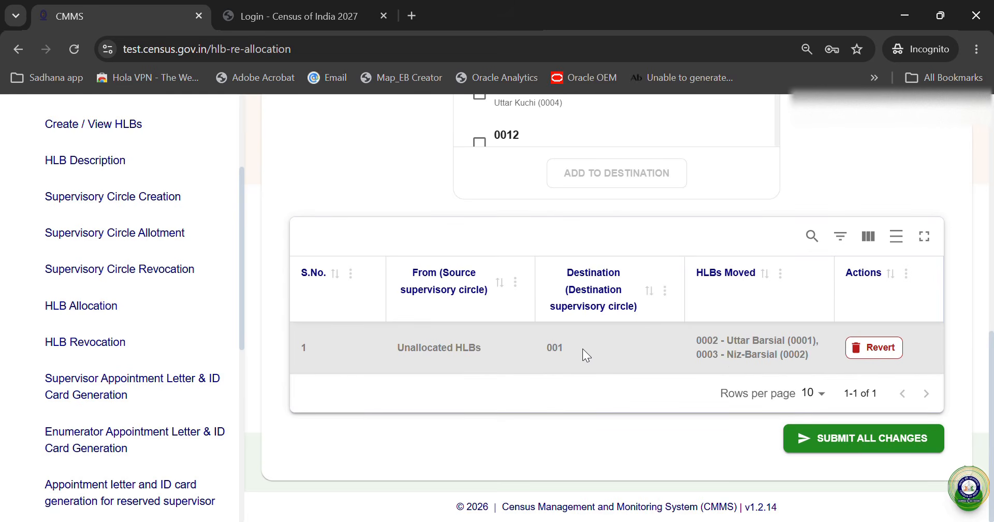
- Submit all staged HLB changes, confirm the submission, and check the HLB numbers listed for supervisory circle 001
double_click(546, 343)
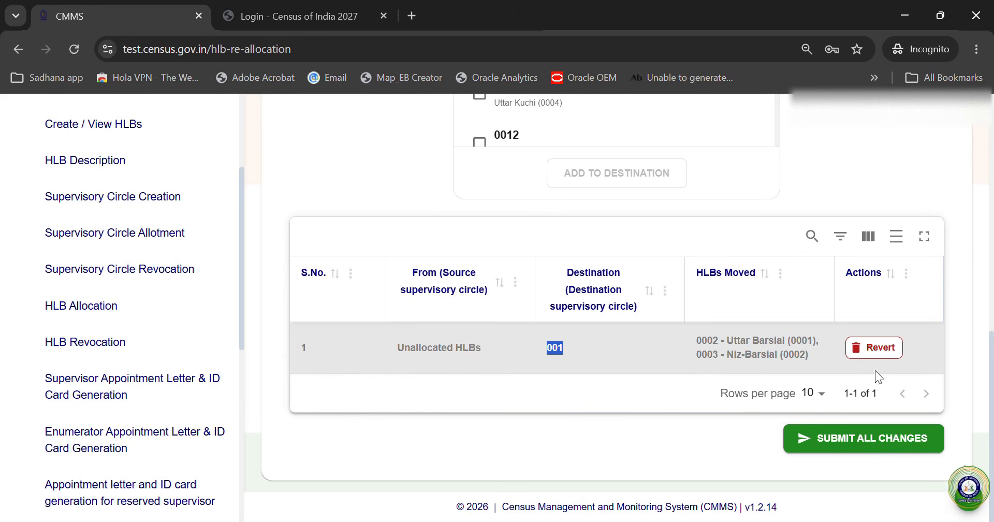
left_click(886, 440)
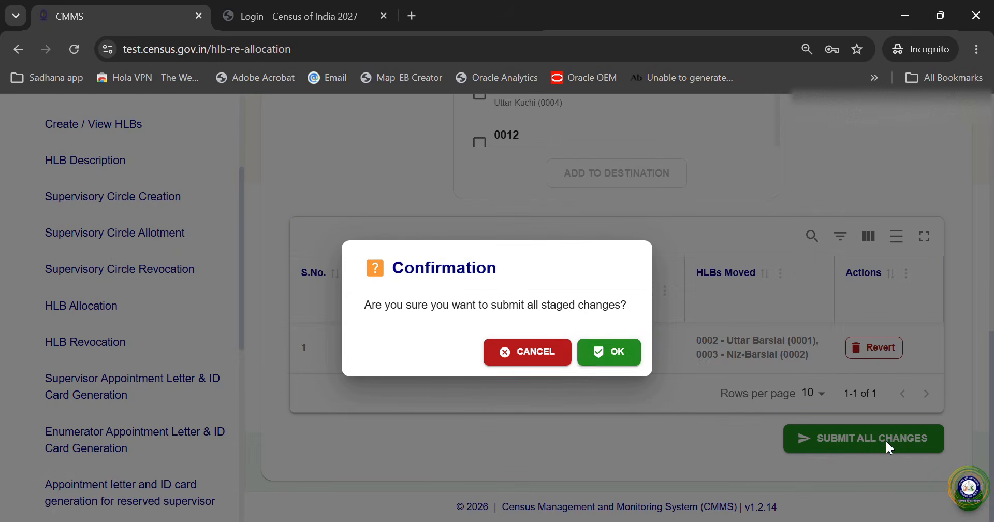
left_click(605, 352)
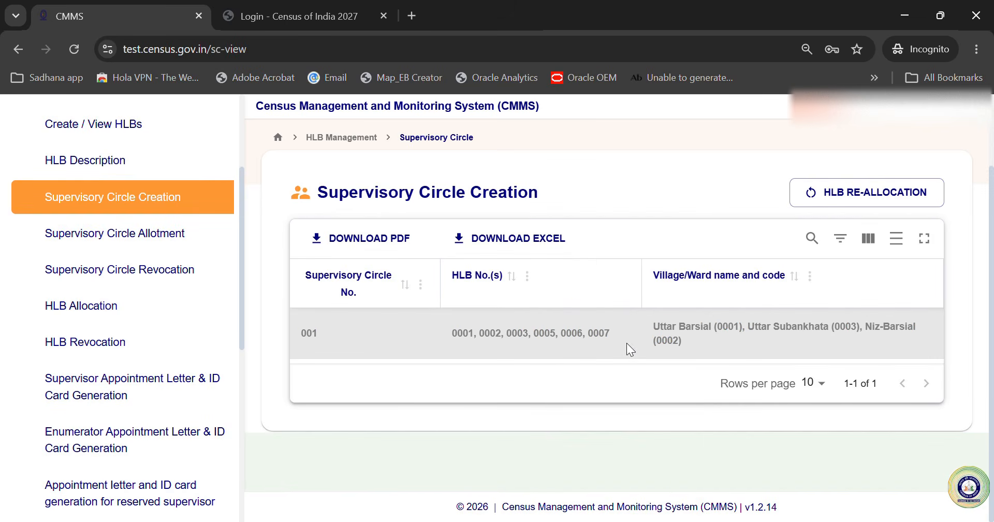
left_click(317, 342)
left_click_drag(570, 340, 620, 333)
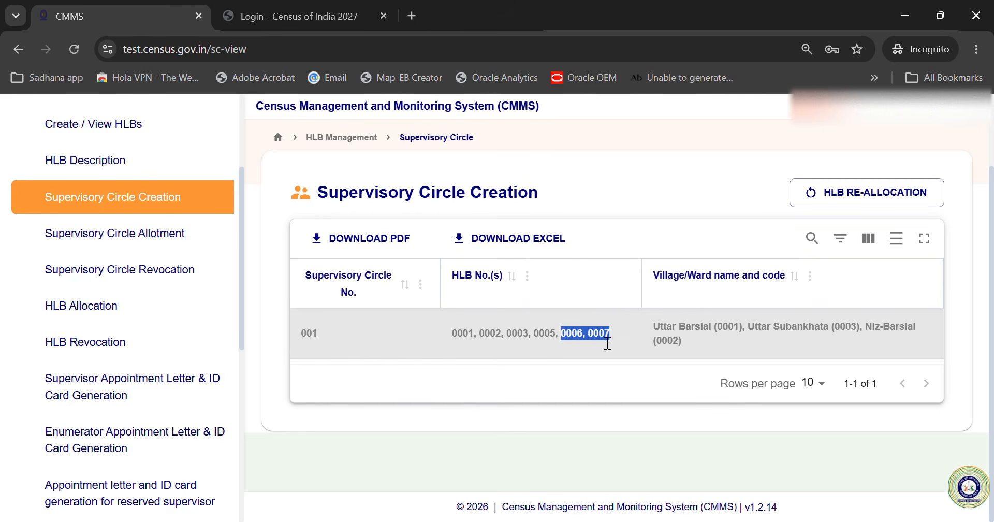
left_click_drag(556, 339, 449, 334)
- Open the HLB Re-allocation form again with Unallocated HLBs as the source and New as the destination supervisory circle
left_click(821, 194)
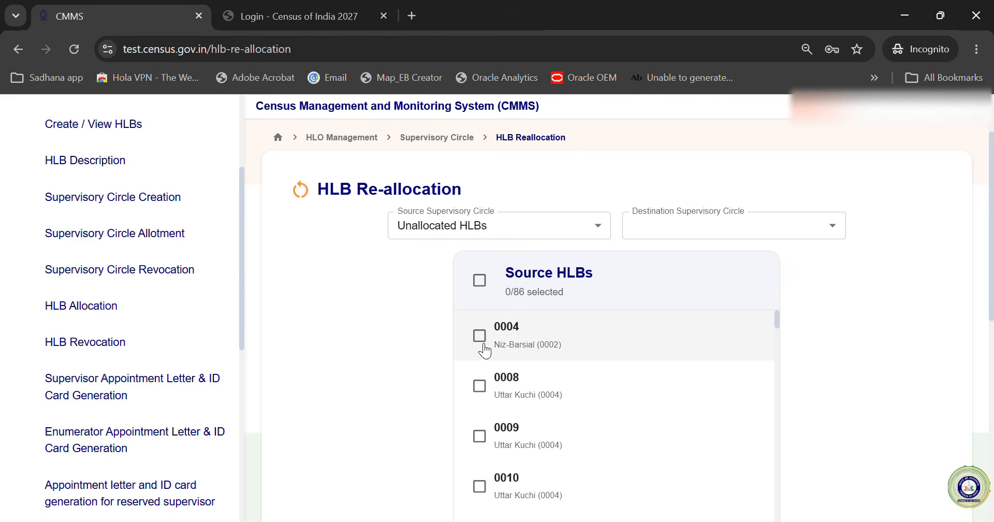
left_click(668, 232)
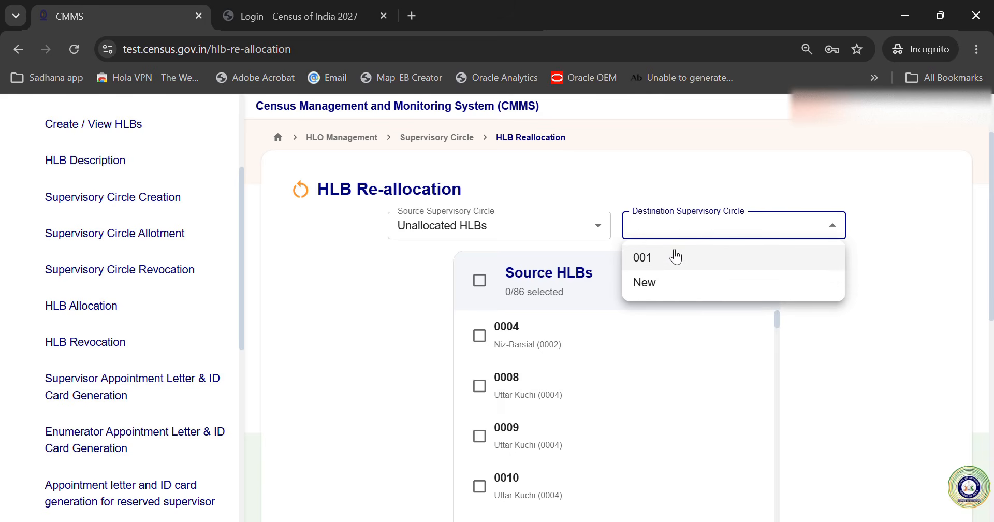
left_click(662, 288)
scroll(763, 326, "down", 3)
scroll(768, 337, "up", 3)
- Select source HLBs 0004, 0008, 0009, 0010, 0011 and 0012 for the new supervisory circle
left_click(479, 335)
left_click(479, 386)
left_click(479, 436)
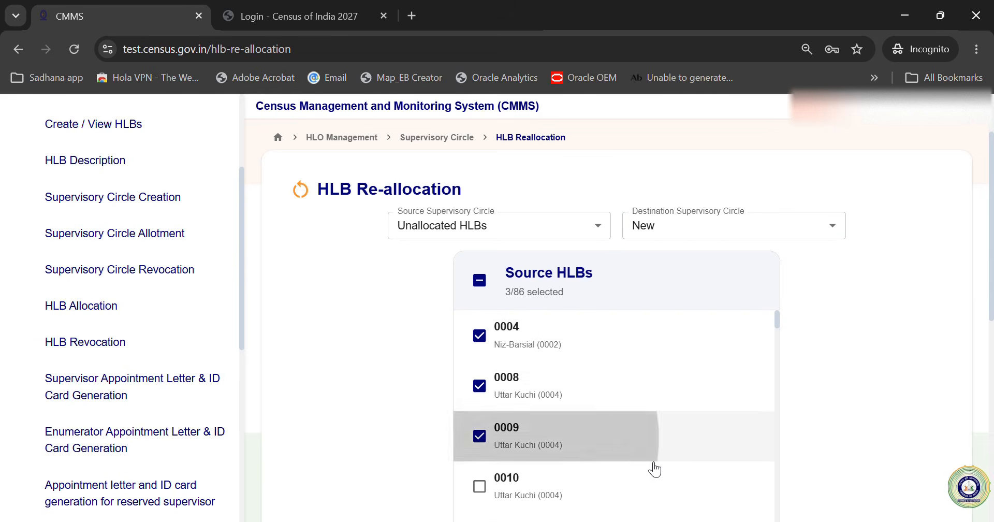
scroll(573, 452, "down", 2)
left_click(479, 407)
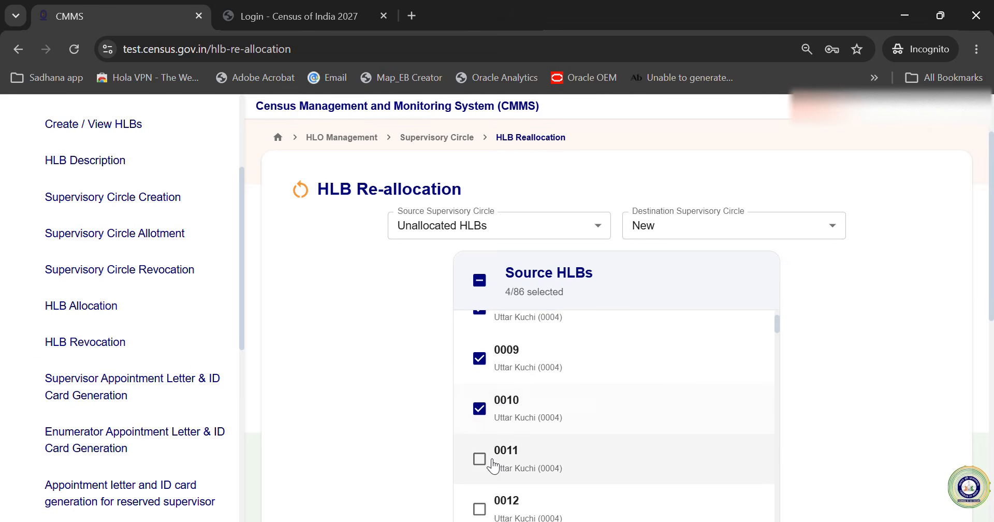
left_click(492, 460)
scroll(650, 422, "down", 2)
left_click(485, 438)
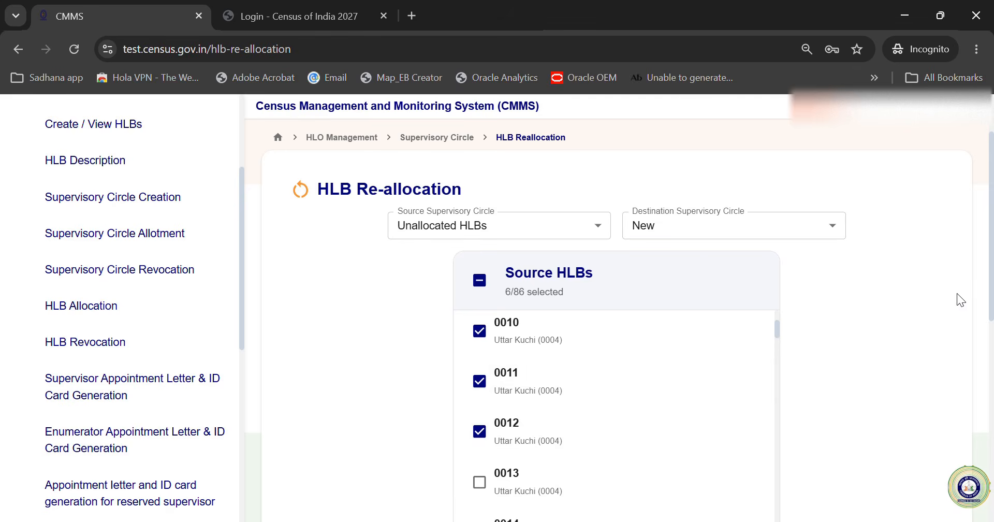
- Add the selected source HLBs to the new destination supervisory circle and confirm the move
scroll(958, 297, "down", 5)
scroll(959, 297, "up", 5)
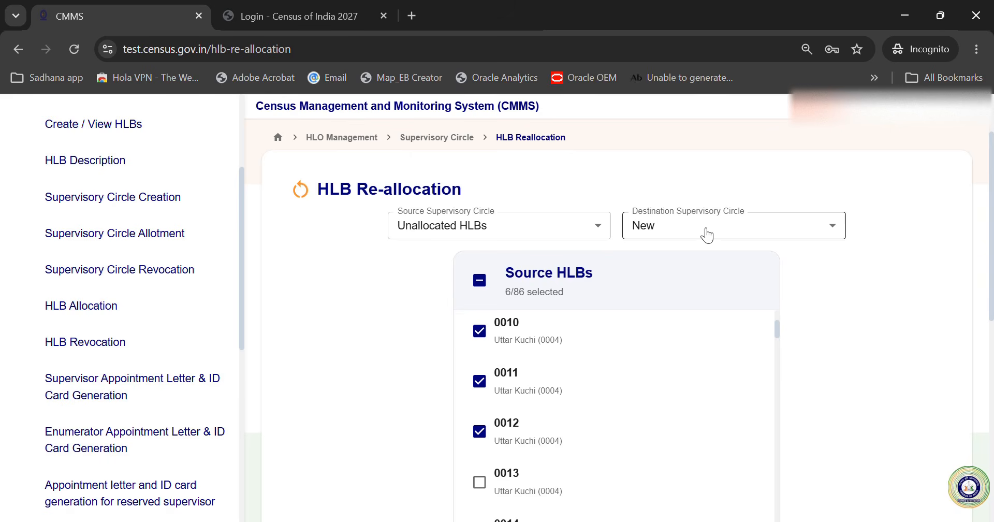
scroll(873, 303, "down", 5)
scroll(873, 302, "up", 5)
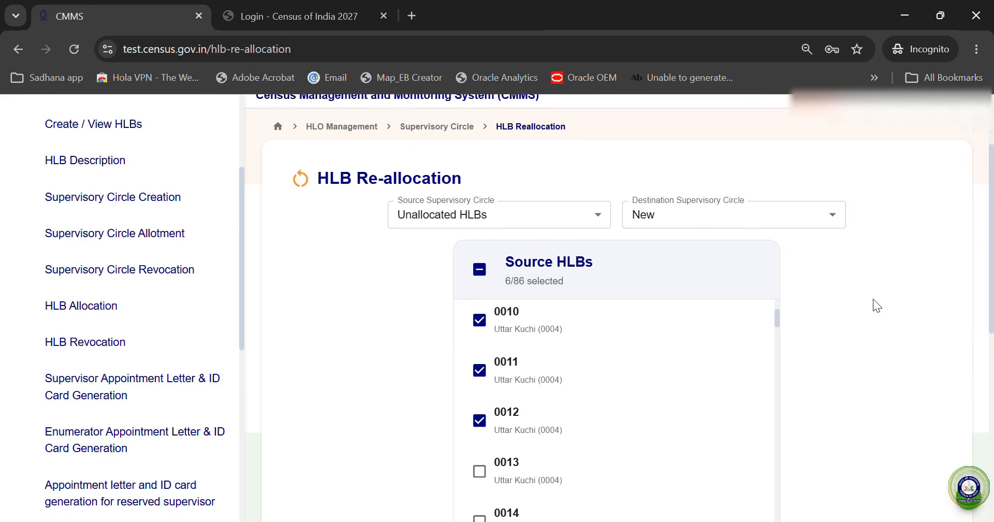
scroll(873, 300, "up", 1)
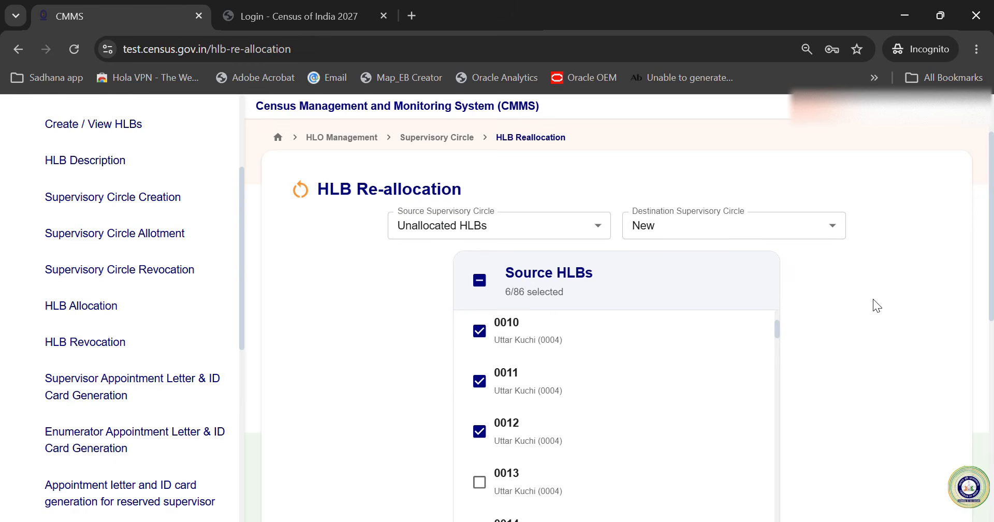
scroll(873, 305, "down", 5)
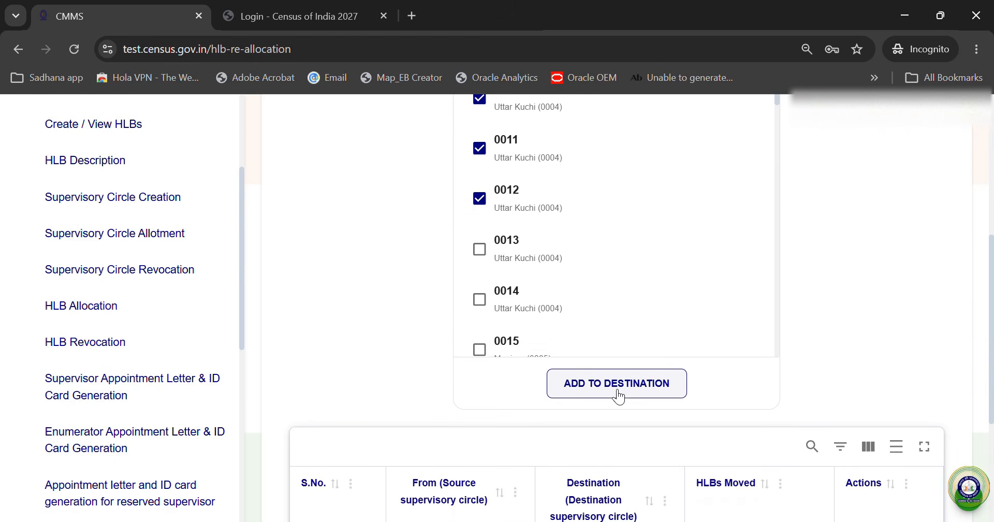
left_click(623, 394)
left_click(608, 363)
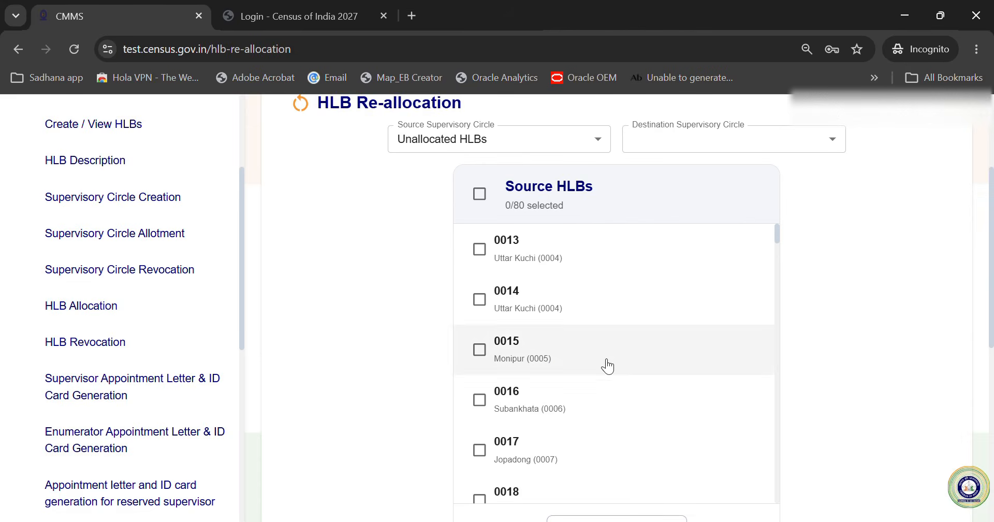
- Review the staged move to the new supervisory circle, submit all changes and confirm
scroll(862, 316, "down", 8)
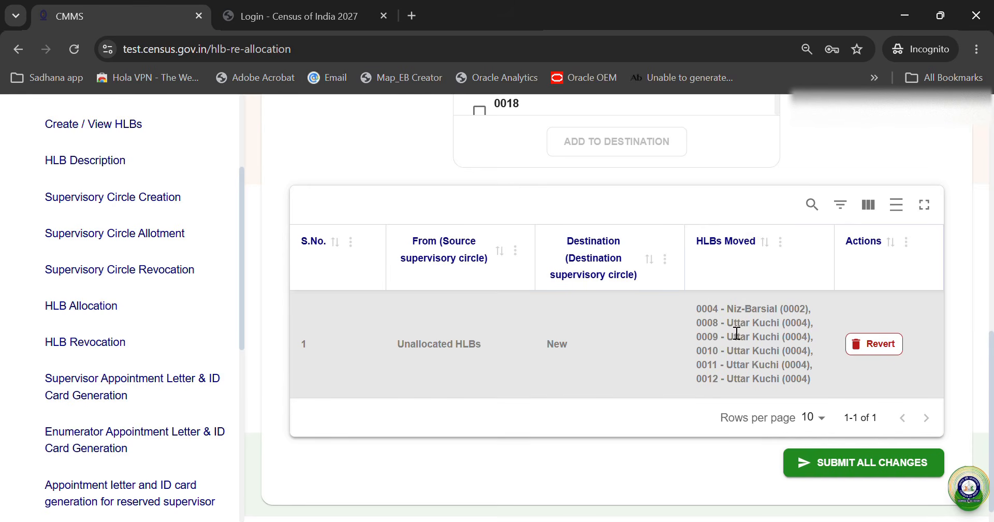
left_click(874, 477)
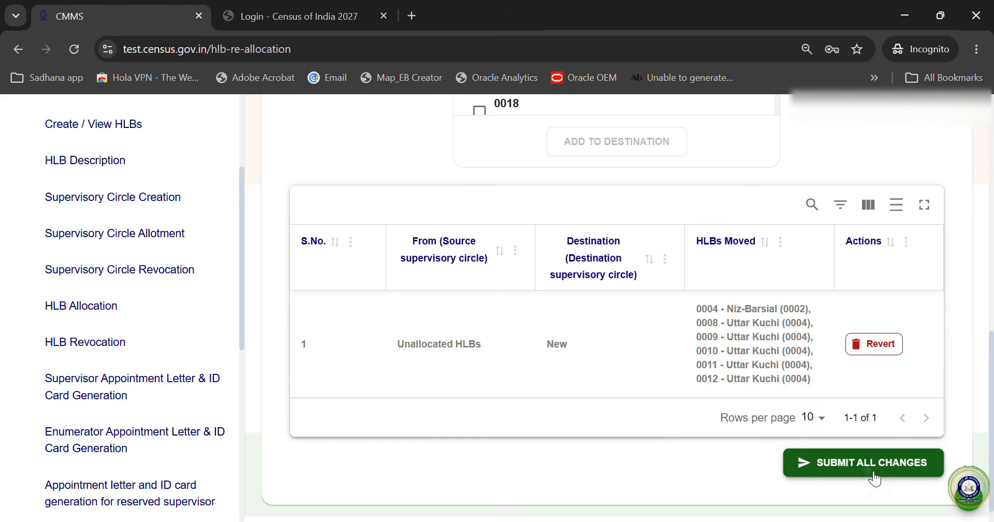
left_click(613, 353)
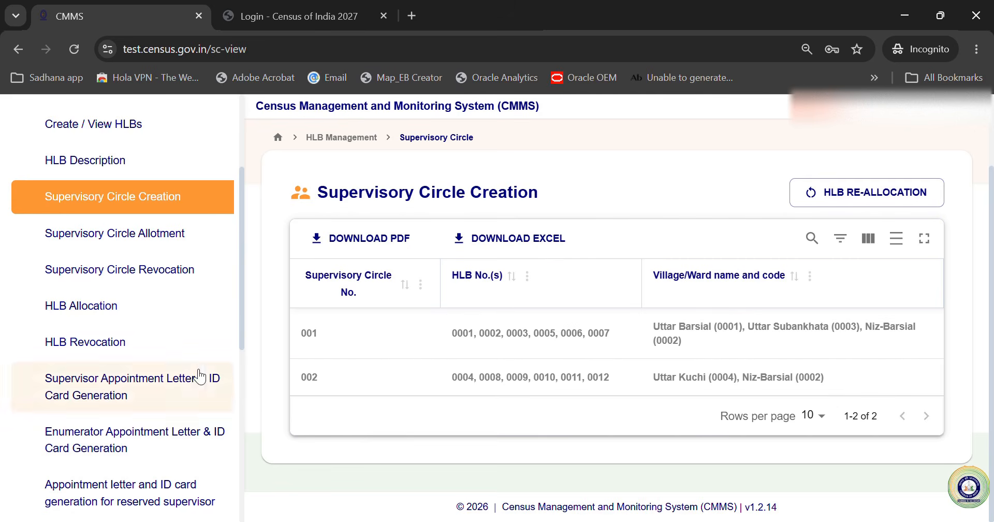
- Go to Supervisory Circle Allotment, allocate an available supervisor to supervisory circle 002, and confirm the allocation
left_click(119, 239)
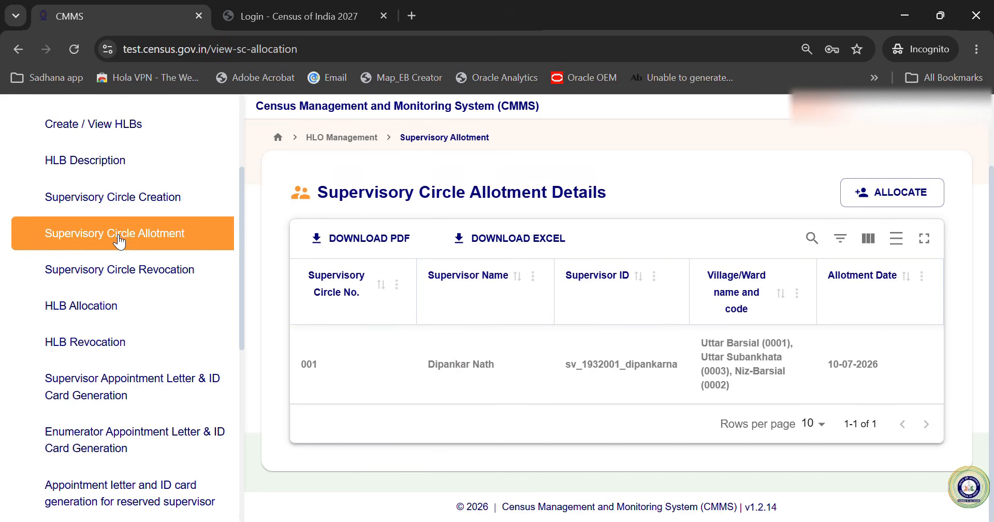
left_click(911, 200)
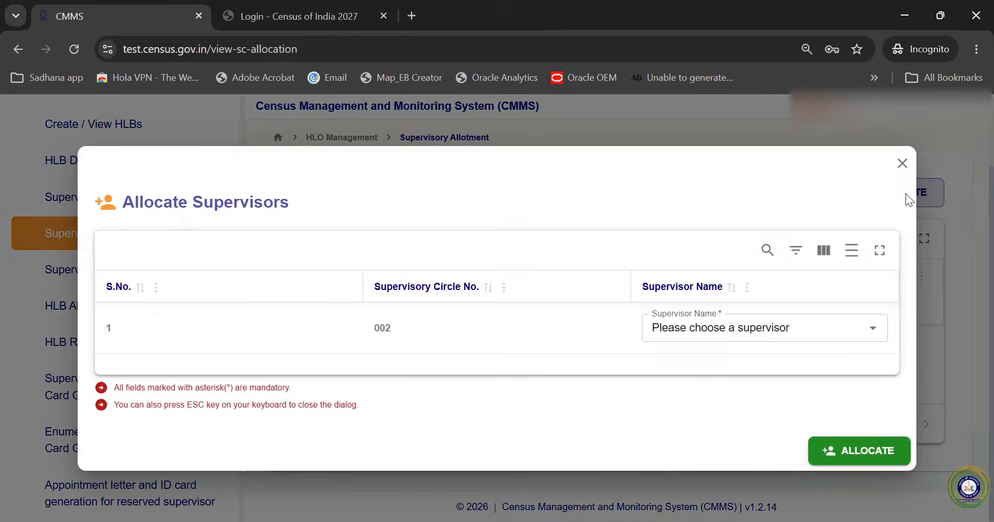
left_click(728, 334)
left_click(730, 386)
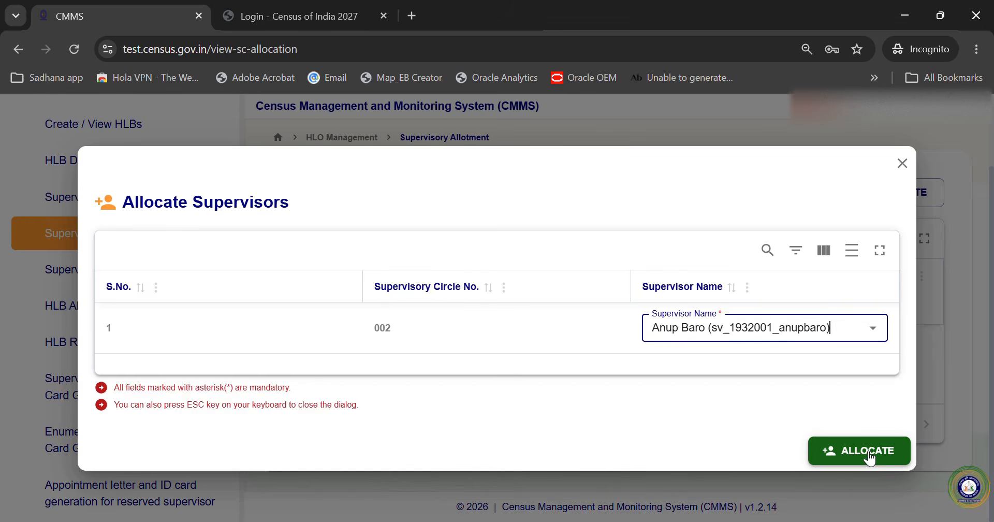
left_click_drag(406, 337, 371, 326)
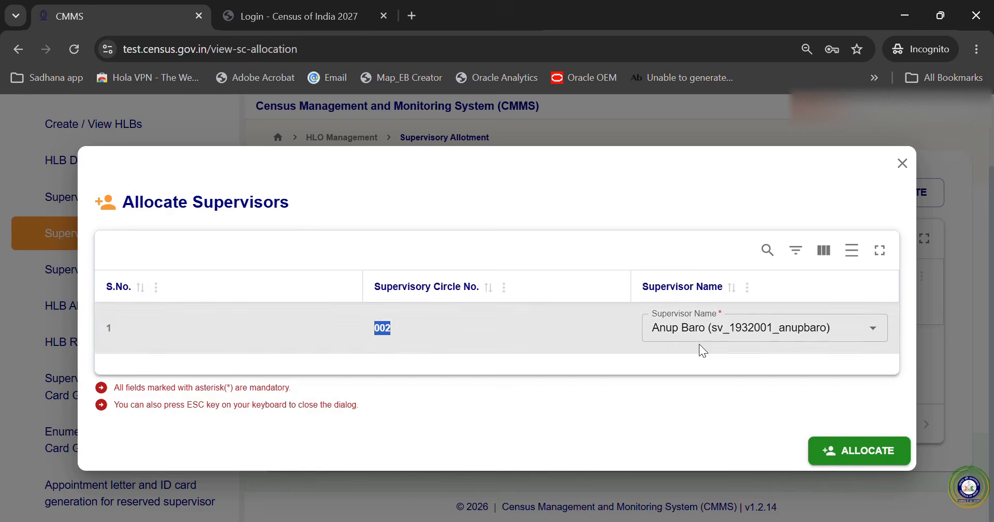
left_click(828, 450)
left_click(592, 376)
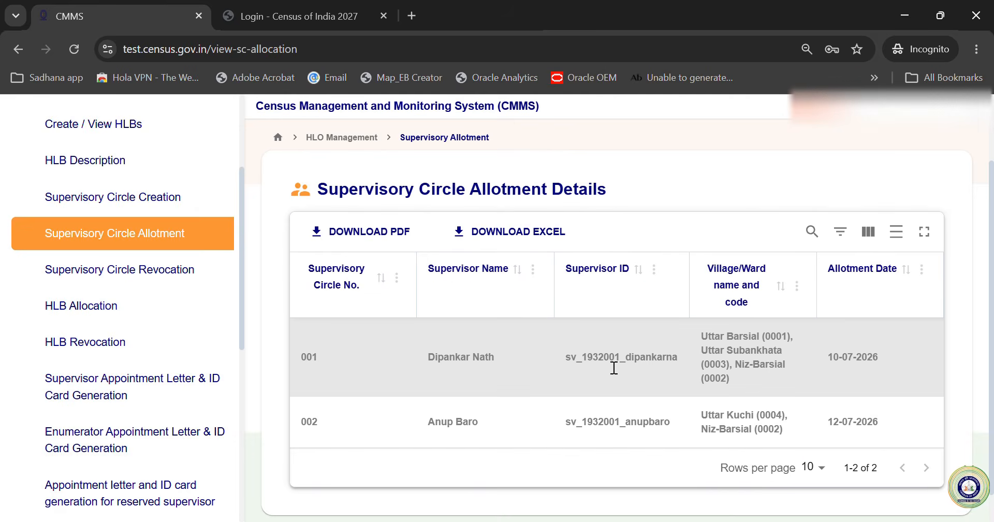
- Check the supervisor ID allotted to circle 002, and view the Supervisory Circle Revocation list
left_click_drag(670, 424, 565, 427)
left_click(558, 427)
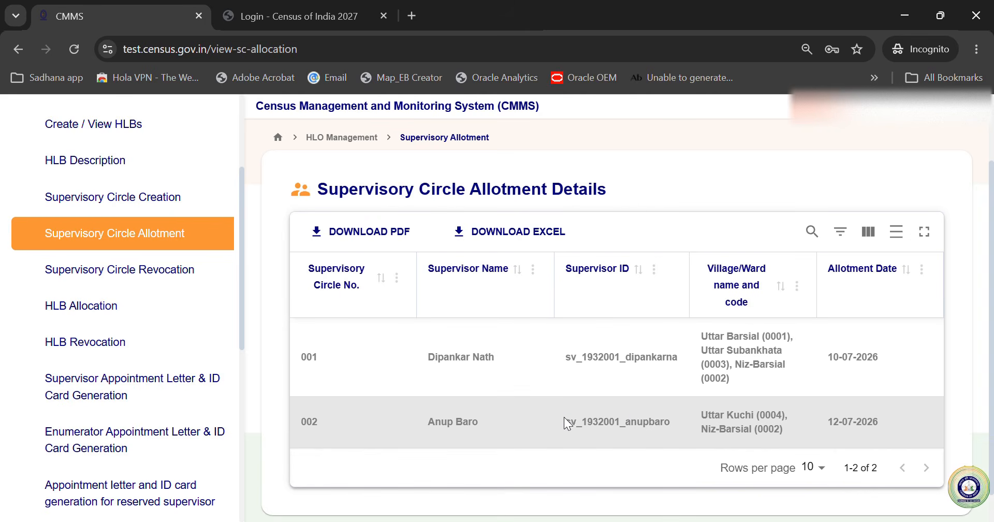
left_click_drag(671, 424, 572, 424)
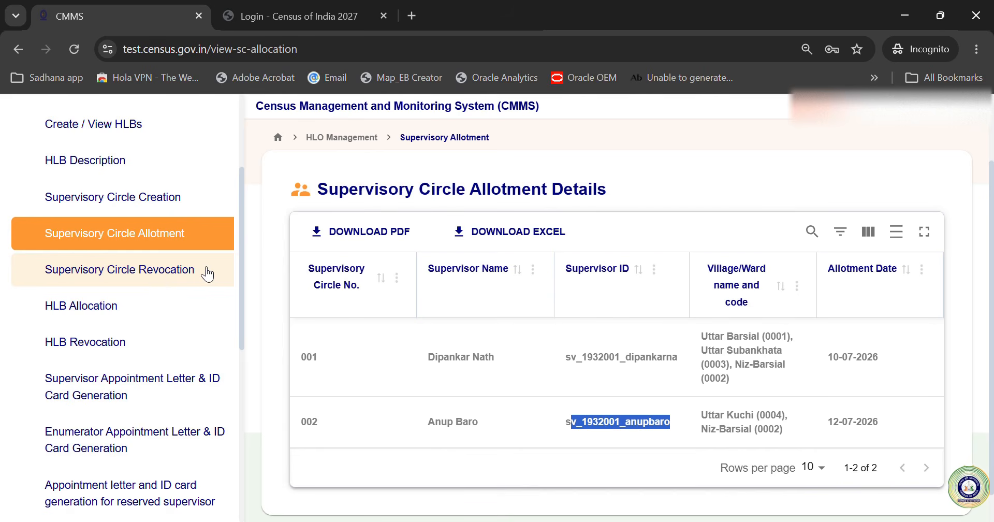
left_click(181, 276)
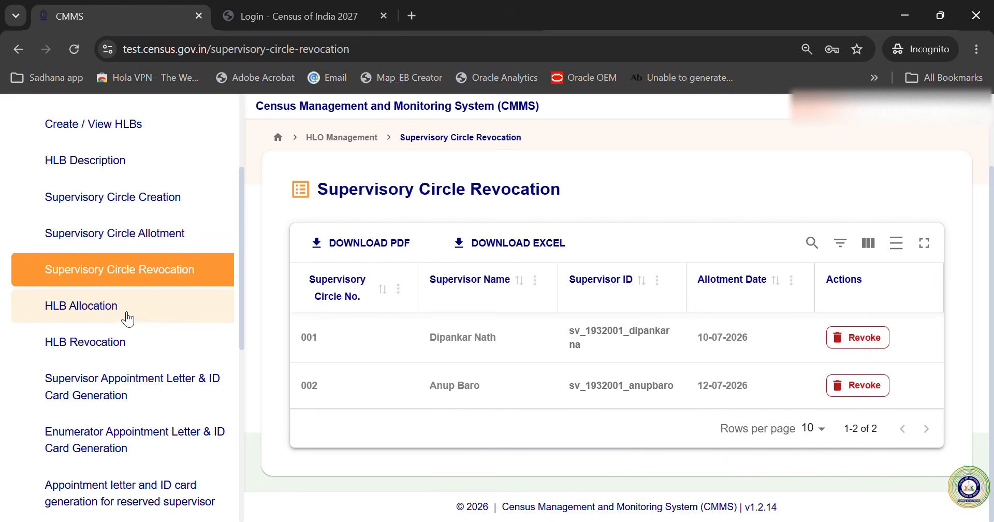
- Go to HLB Allocation, examine supervisory circle 001's HLB summary and unallotted HLBs, and return to the circle list
left_click(124, 313)
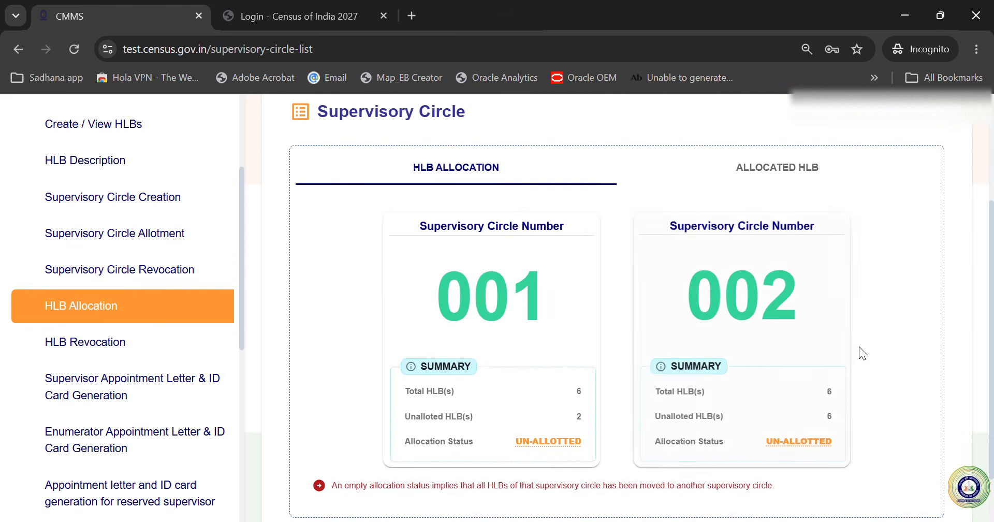
scroll(859, 351, "down", 3)
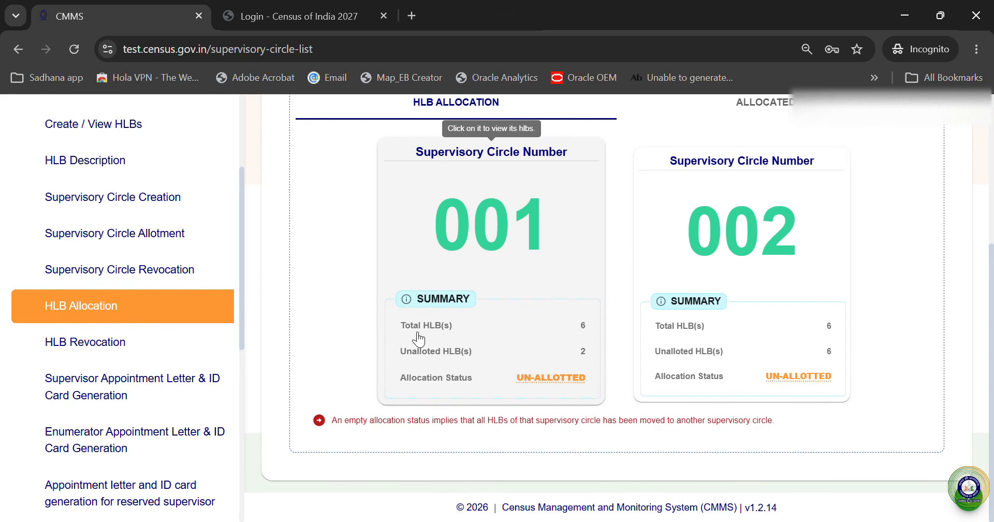
double_click(583, 326)
left_click_drag(547, 335, 402, 337)
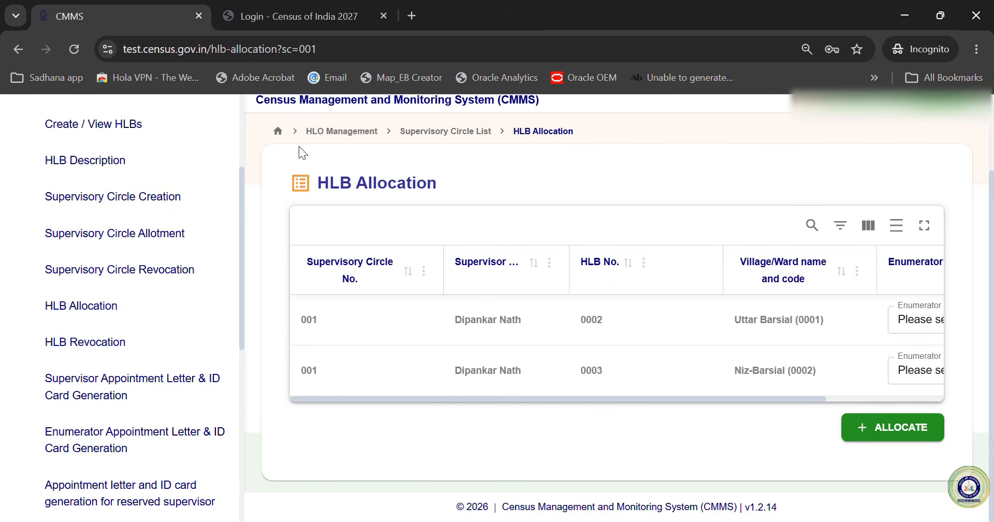
left_click(17, 49)
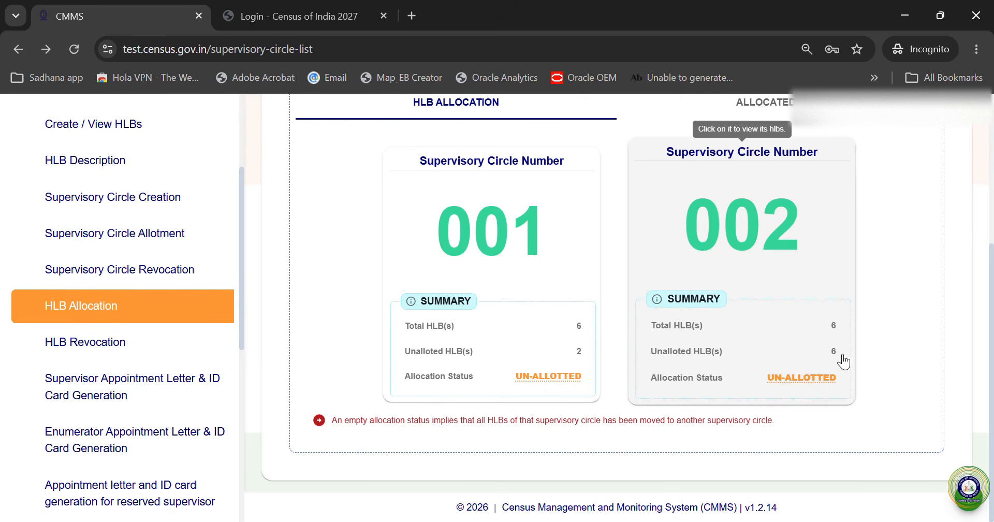
- Open supervisory circle 001's unallotted HLBs and choose a different enumerator for each of HLBs 0002 and 0003
left_click(563, 381)
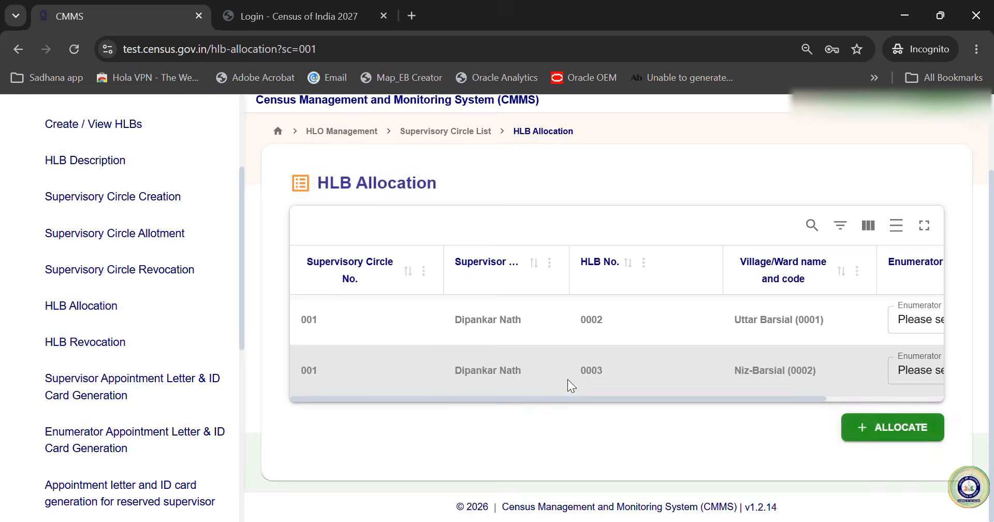
left_click(916, 319)
left_click(735, 402)
left_click_drag(735, 403, 970, 402)
left_click(852, 324)
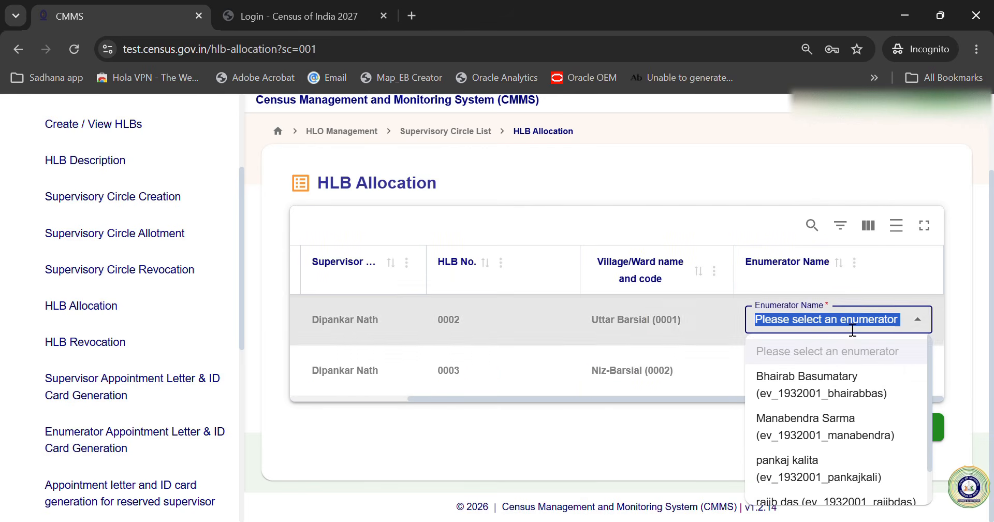
left_click(828, 384)
left_click(811, 374)
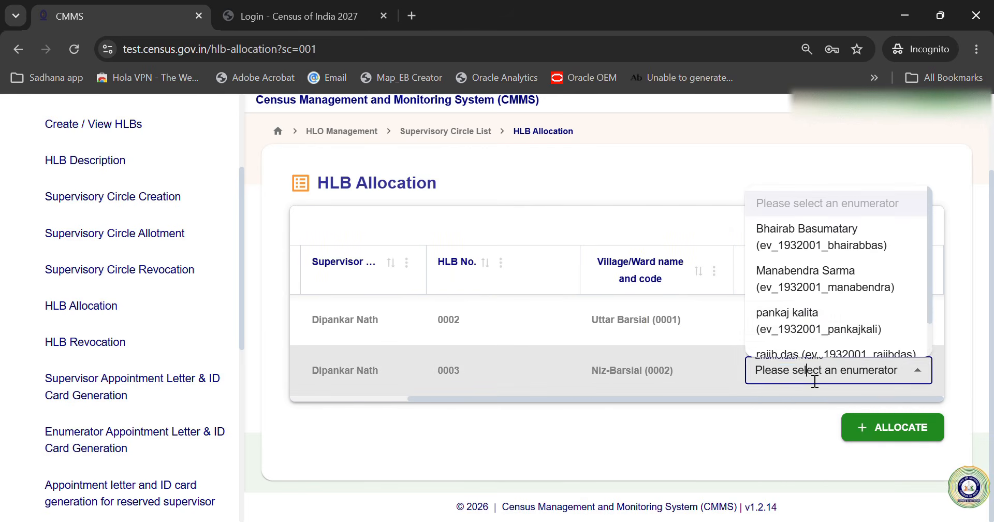
left_click(807, 322)
- Allocate HLBs 0002 and 0003 to the chosen enumerators, confirm, and check circle 001's allocation summary
left_click(897, 434)
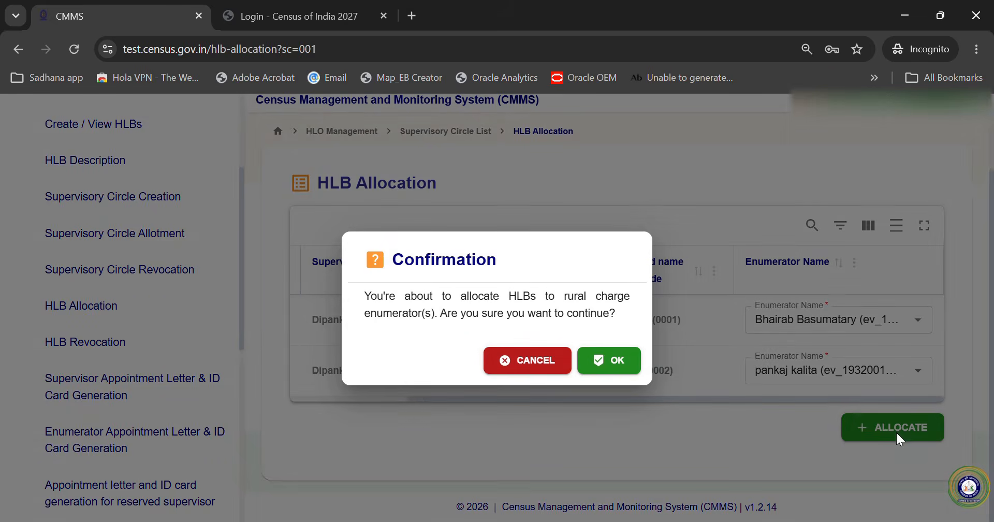
left_click(624, 362)
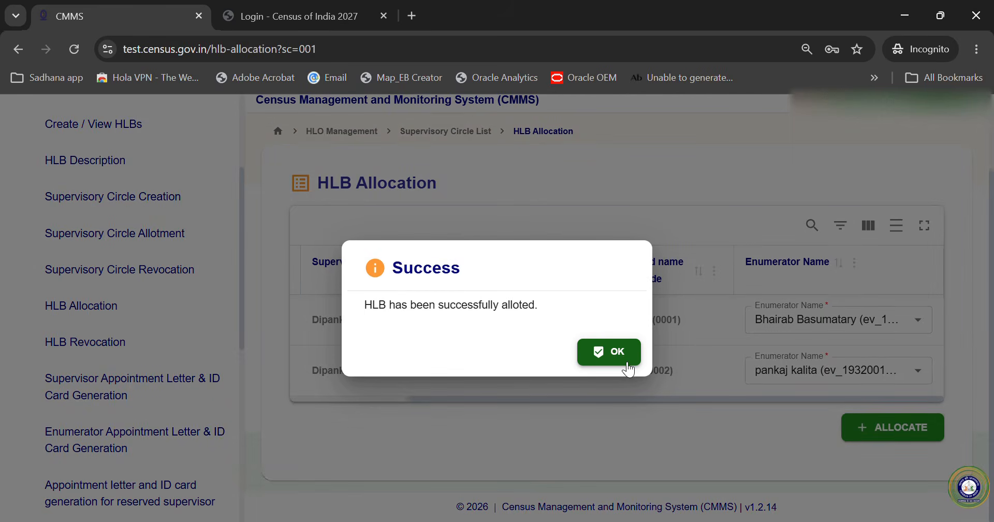
left_click(625, 362)
scroll(811, 368, "down", 3)
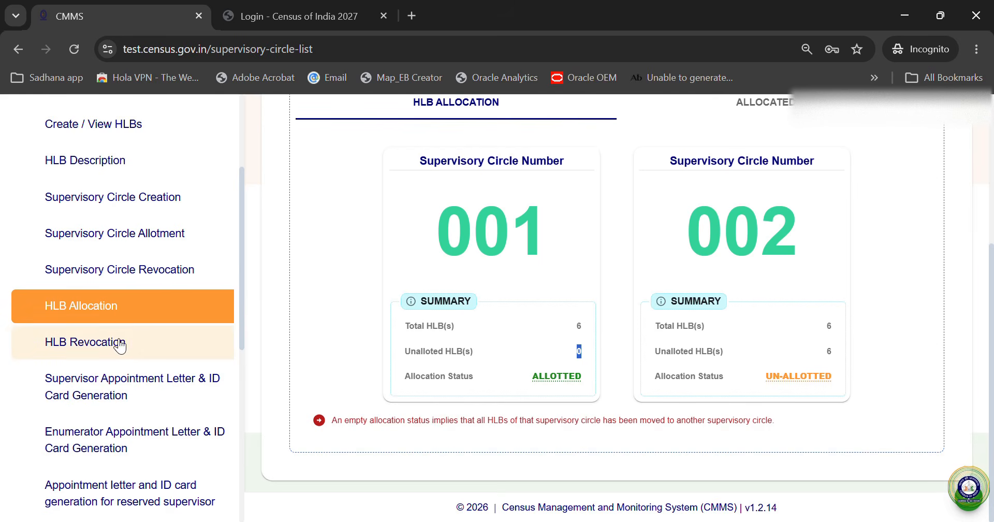
- Review supervisory circle 001's allotted HLBs, allotment dates and revoke options in HLB Revocation, and return to HLB Allocation
left_click(136, 346)
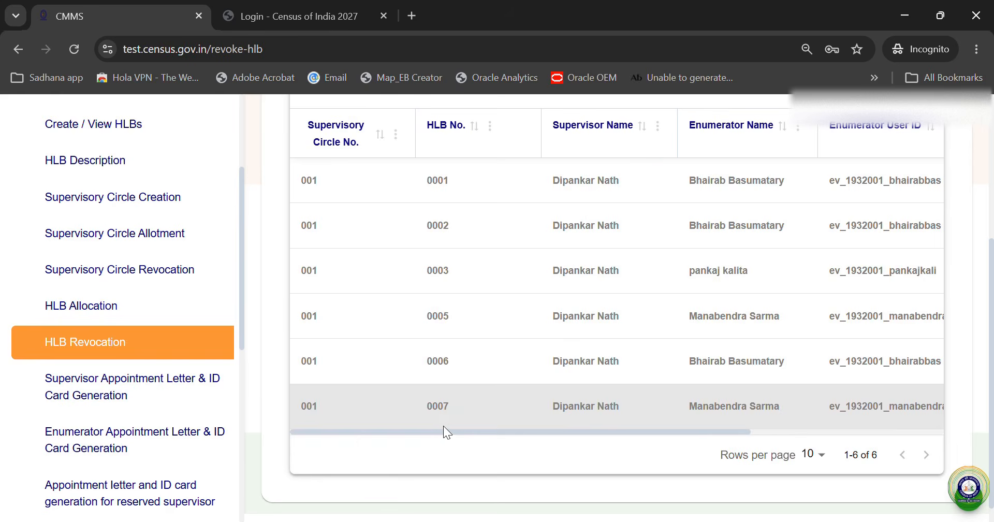
left_click_drag(444, 431, 754, 434)
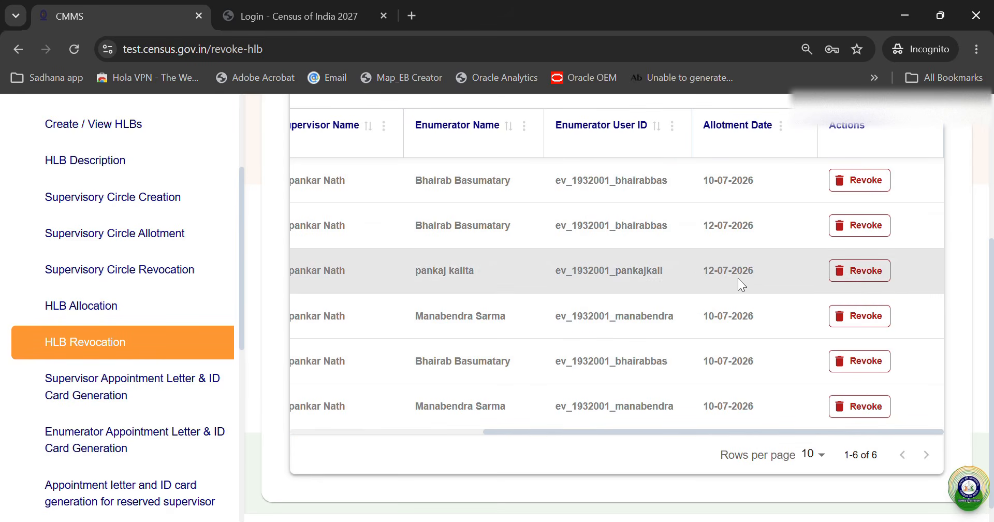
left_click(105, 313)
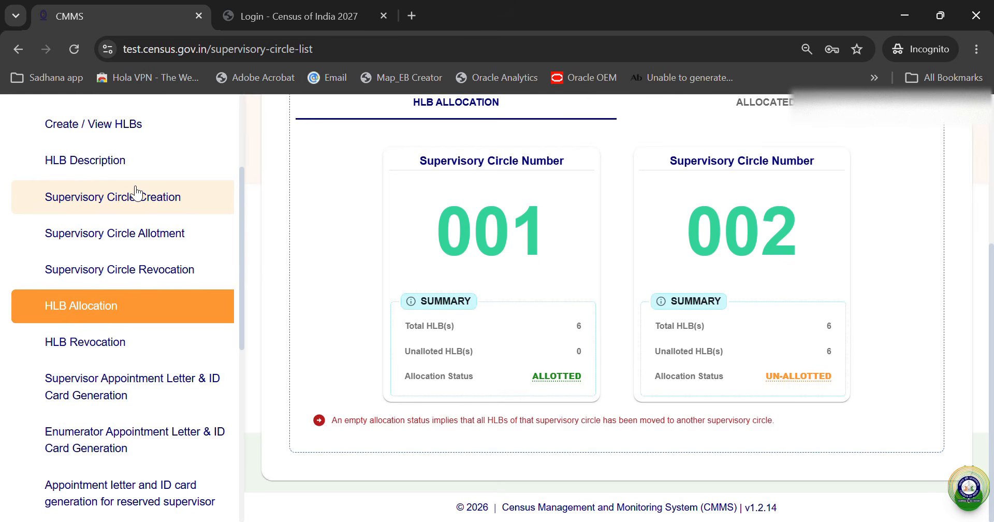
- Download the appointment letter and the ID card of supervisory circle 001's supervisor, confirming each download
left_click(142, 401)
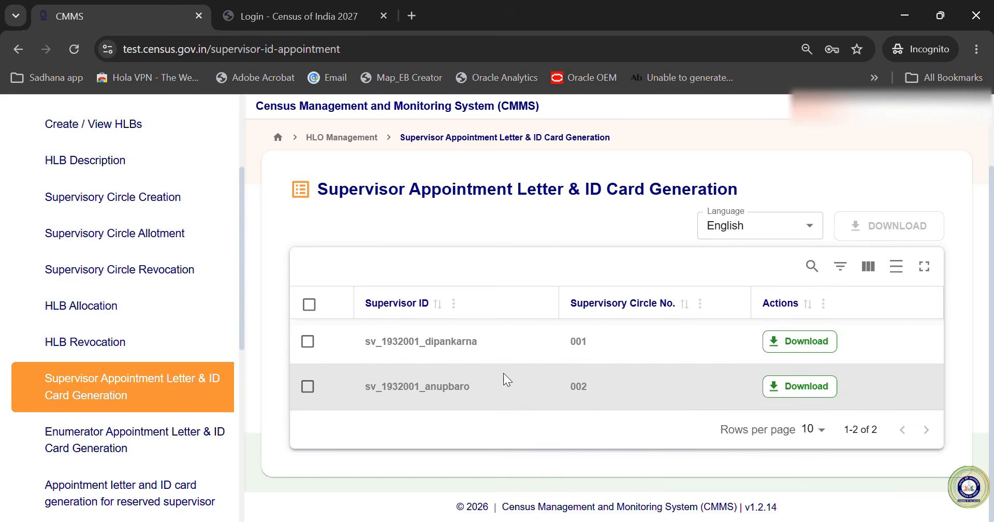
left_click(780, 344)
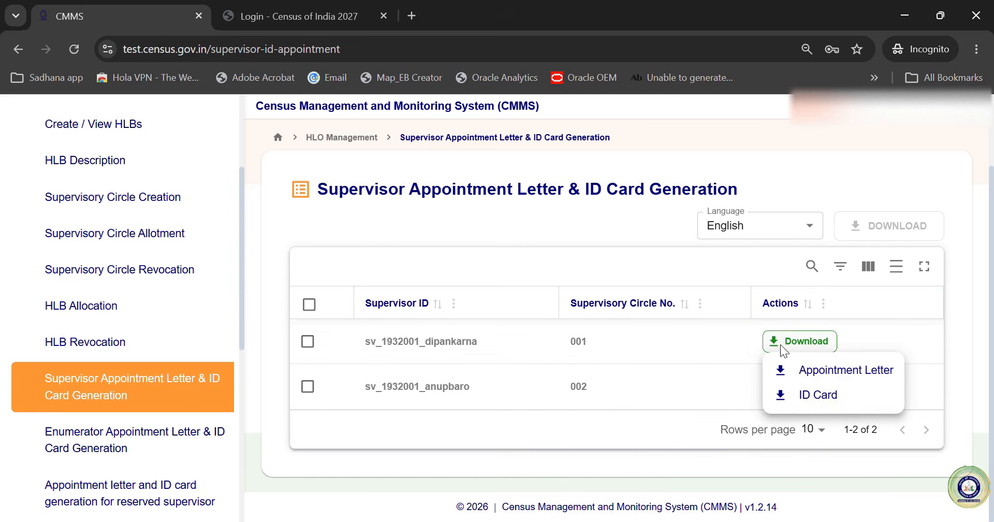
left_click(831, 376)
left_click(607, 362)
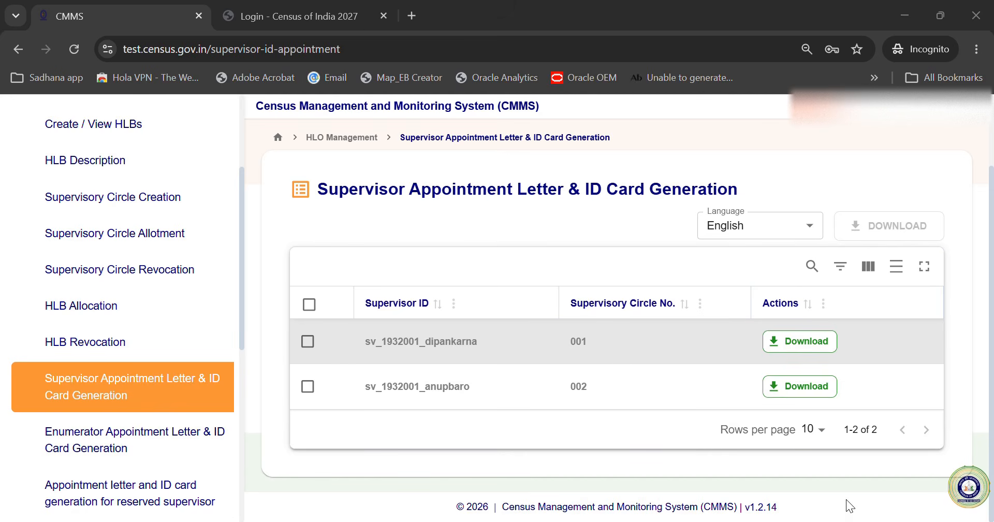
left_click(805, 346)
left_click(816, 402)
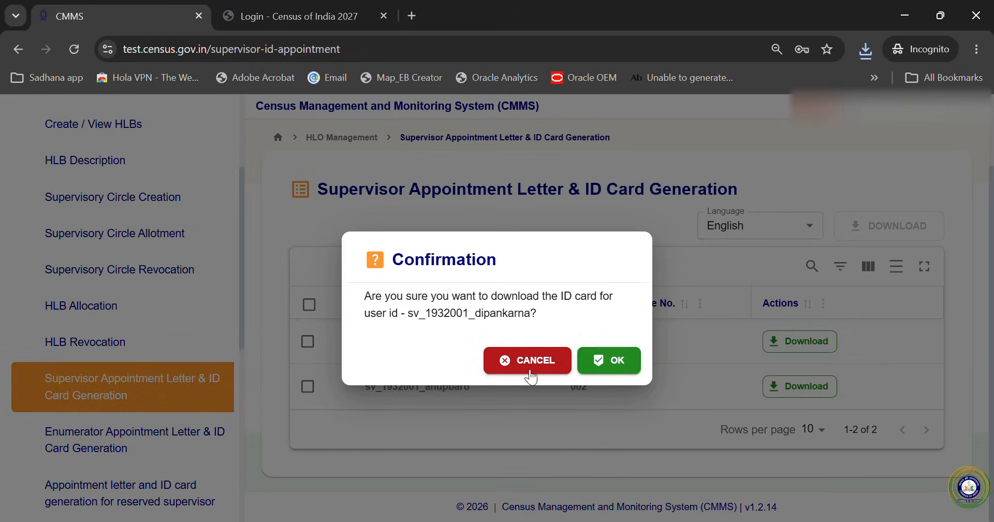
left_click(624, 365)
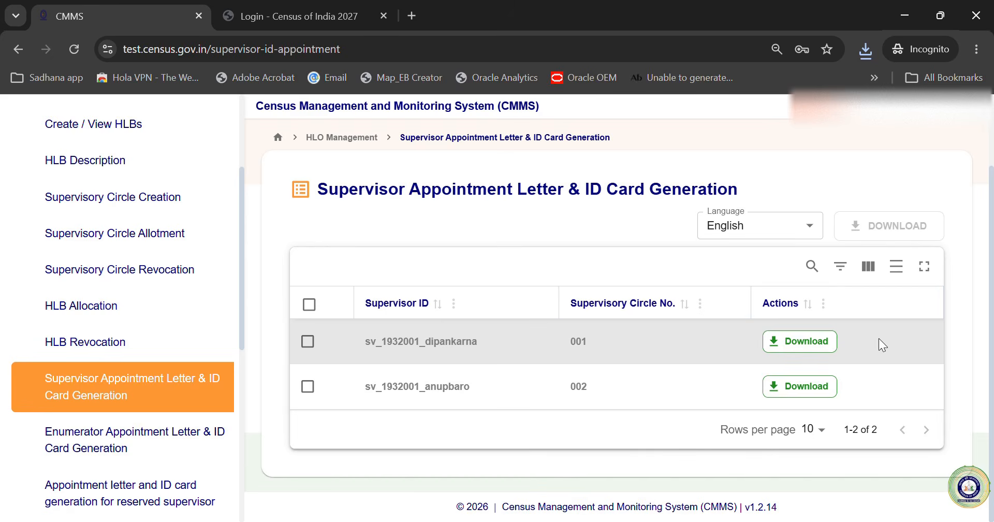
- View the enumerator and reserved supervisor appointment letter and ID card lists, and check the remaining HLO Management entries
scroll(142, 439, "down", 2)
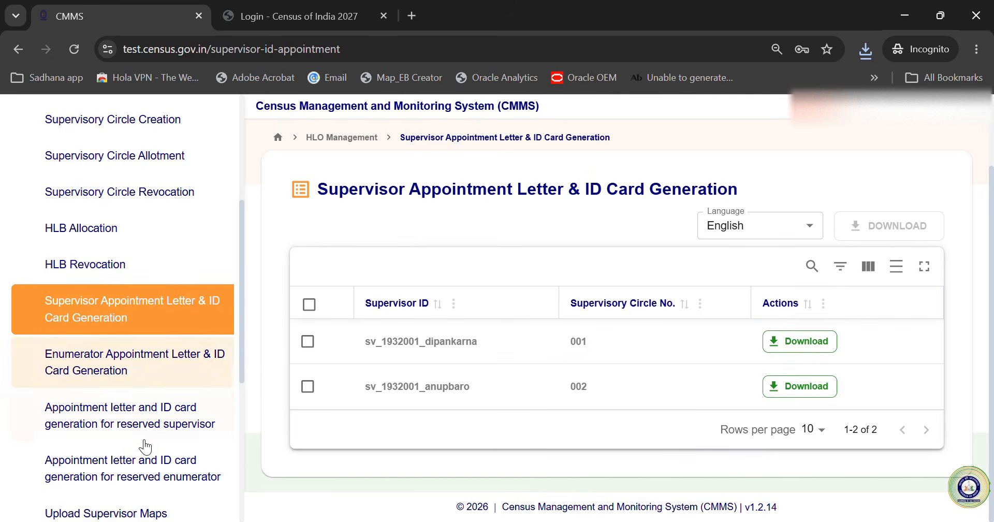
left_click(97, 434)
left_click(155, 368)
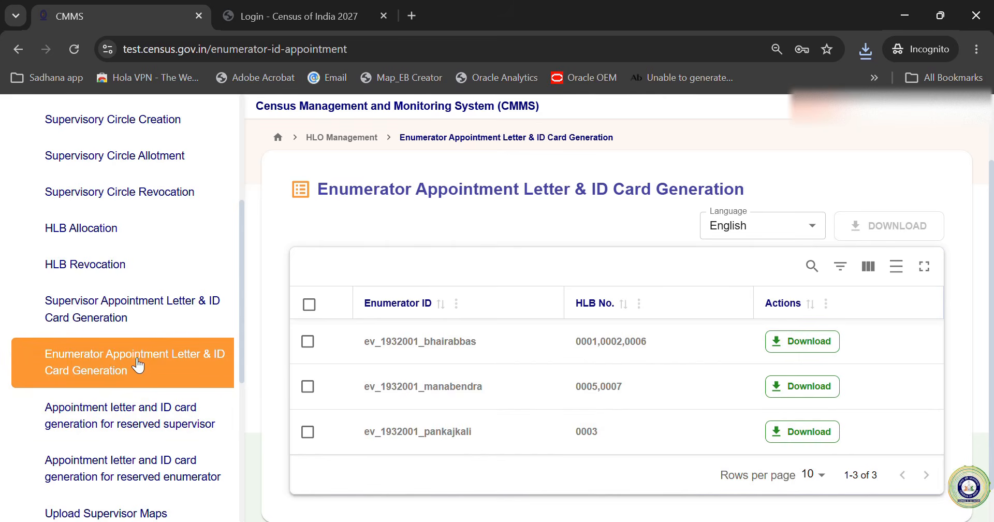
left_click(116, 411)
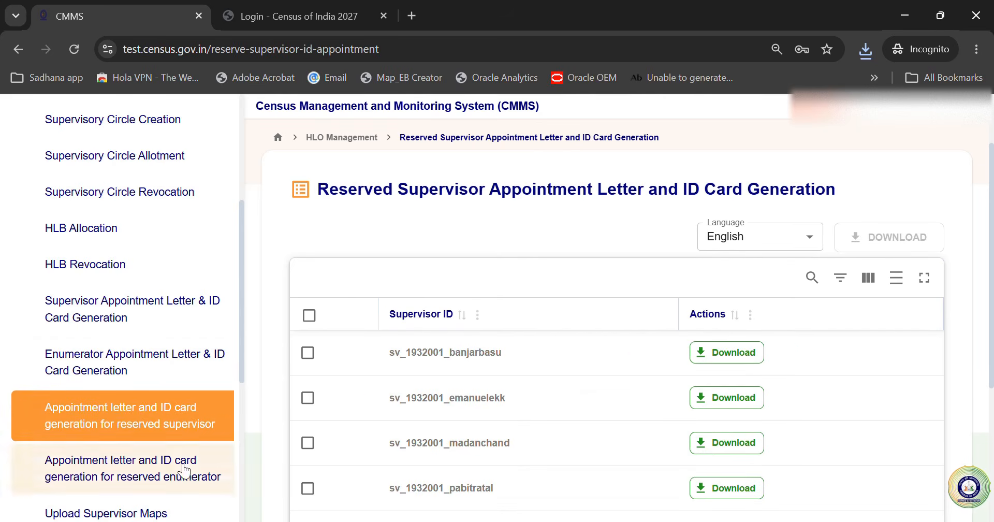
scroll(799, 406, "down", 3)
scroll(133, 444, "down", 2)
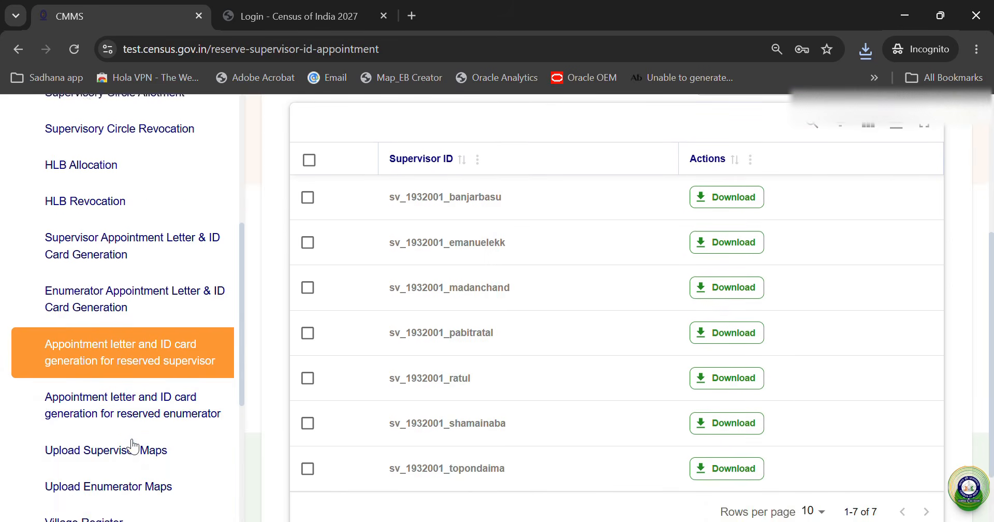
left_click_drag(241, 330, 250, 426)
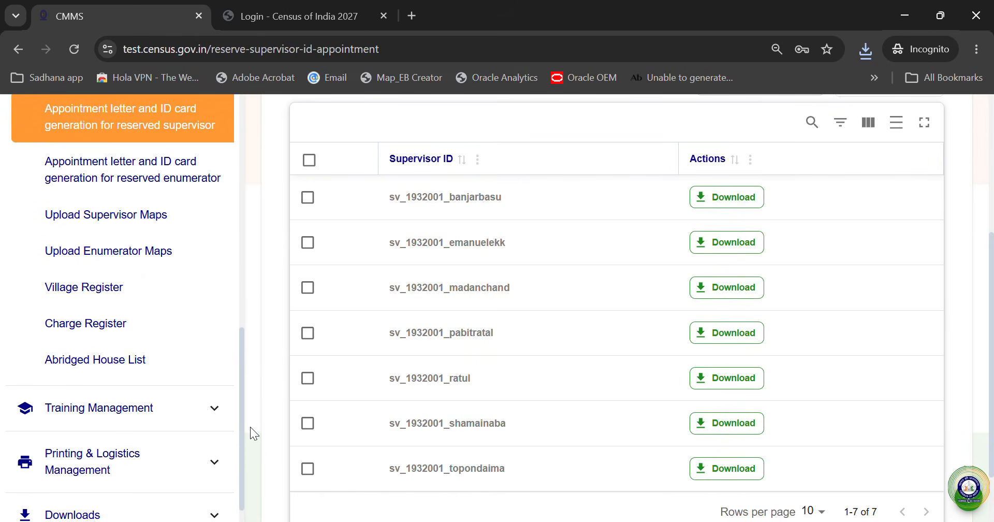
- View the supervisor and enumerator map upload lists, and return to Upload Supervisor Maps
left_click(97, 213)
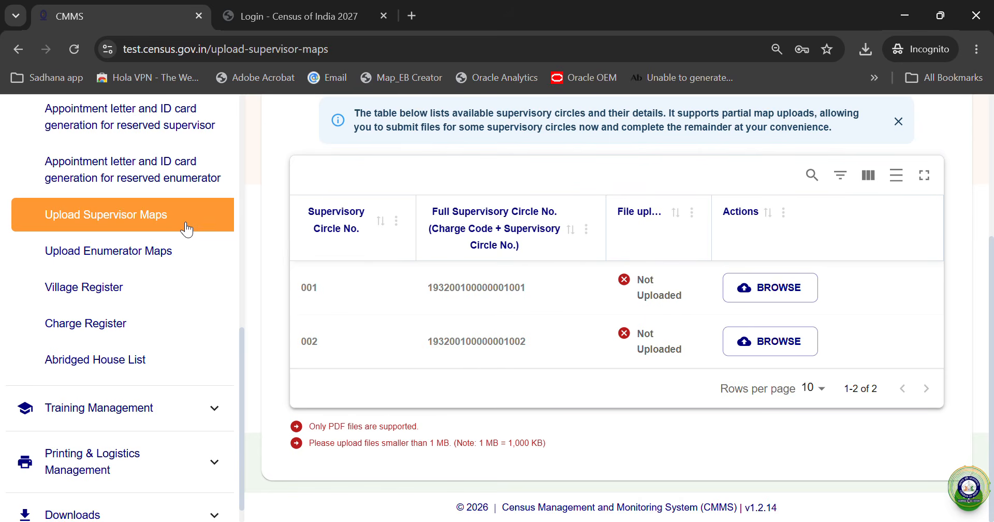
left_click(110, 252)
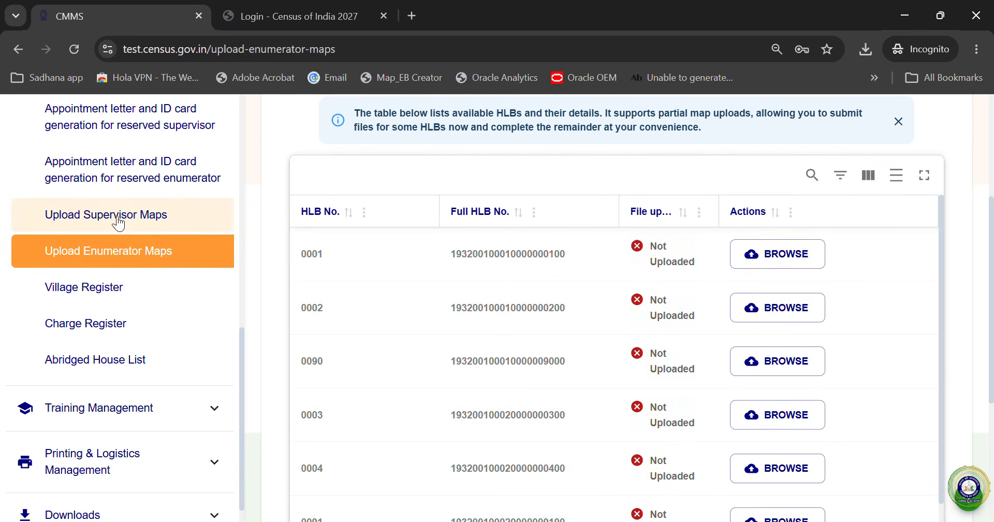
left_click(117, 220)
scroll(417, 250, "up", 2)
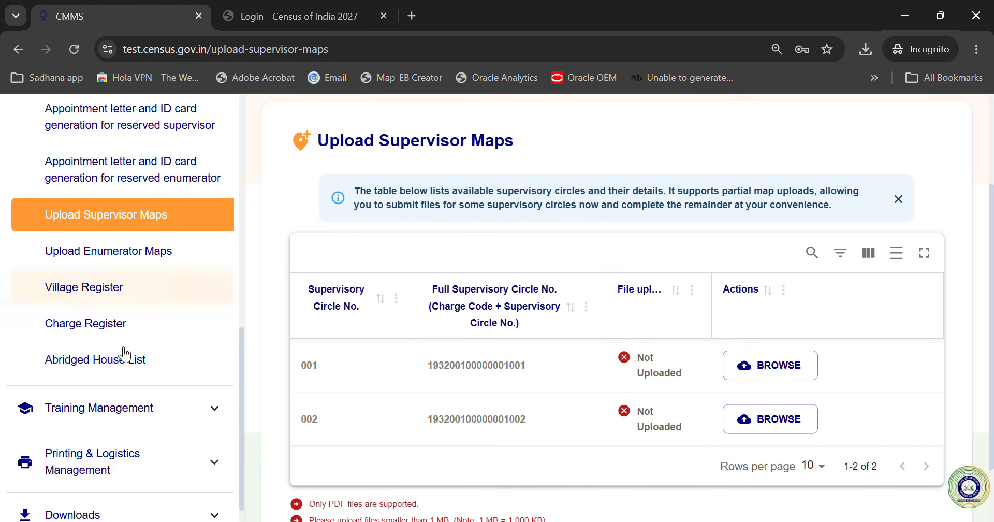
- Look over the entries under Downloads, including Blank HLB and SC Maps, and go back to the HLO Management entries
scroll(119, 409, "down", 2)
left_click(121, 500)
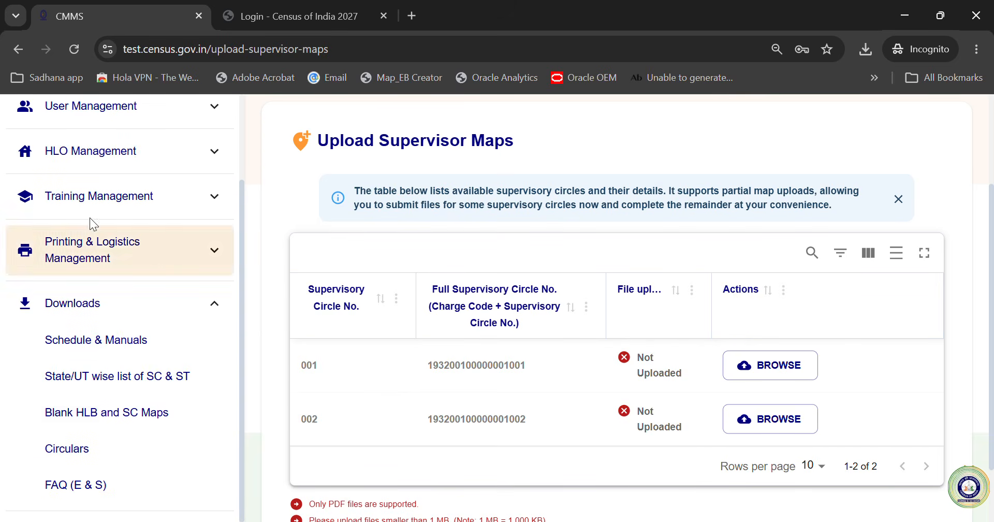
left_click(213, 304)
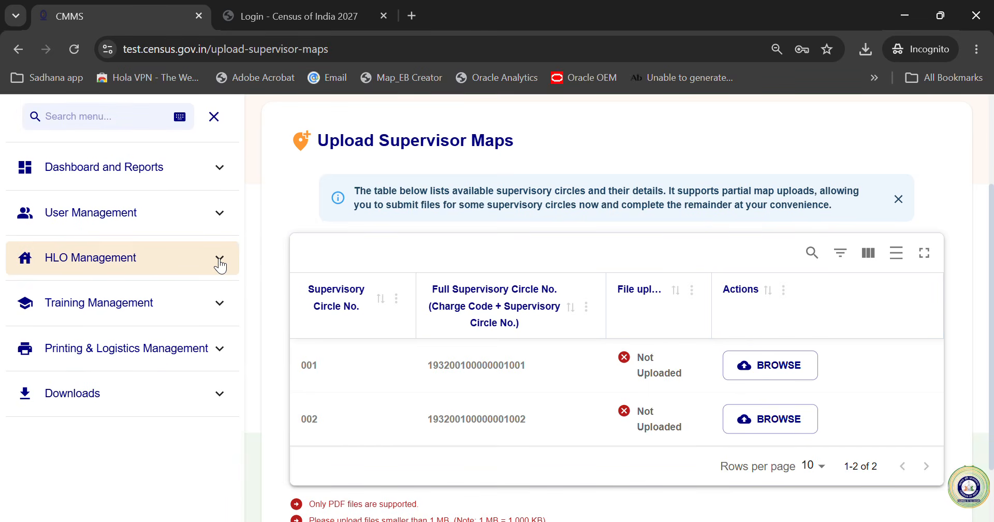
left_click(220, 262)
scroll(184, 378, "down", 5)
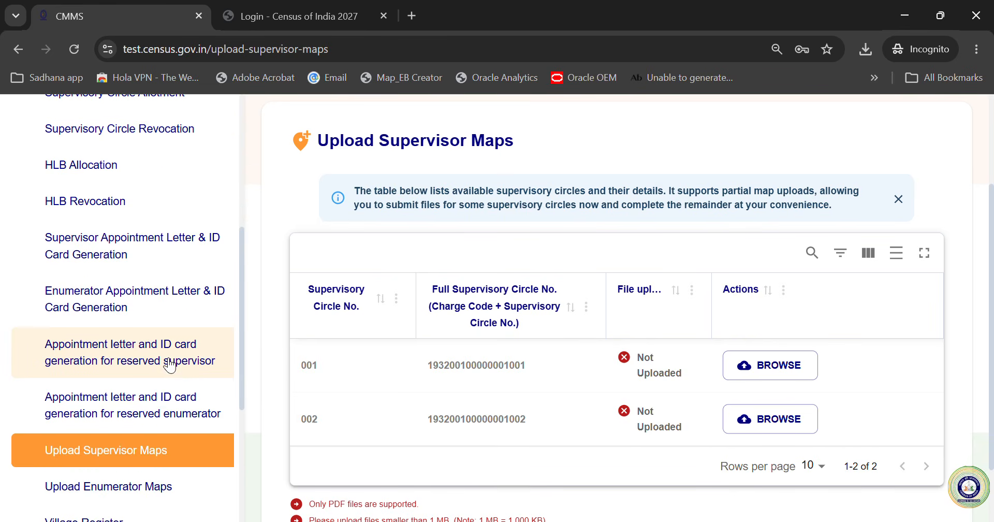
scroll(169, 365, "down", 2)
- Compare the map upload options for supervisory circles with those for individual HLBs, ending on Upload Enumerator Maps
left_click(168, 410)
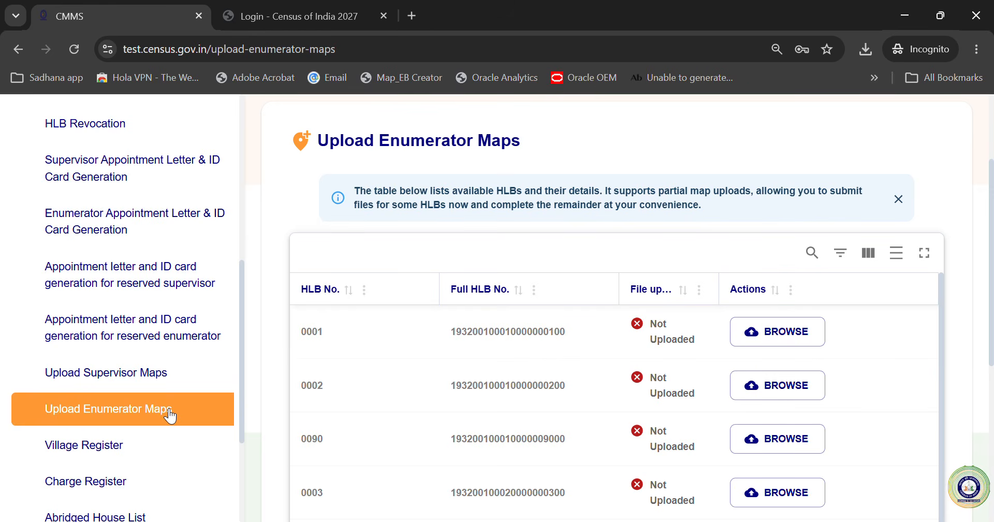
left_click(160, 372)
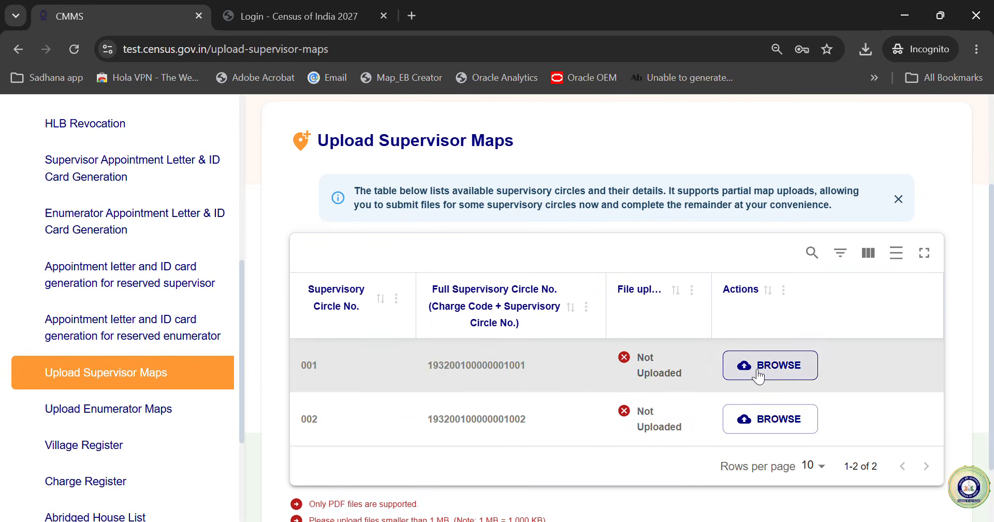
left_click(123, 419)
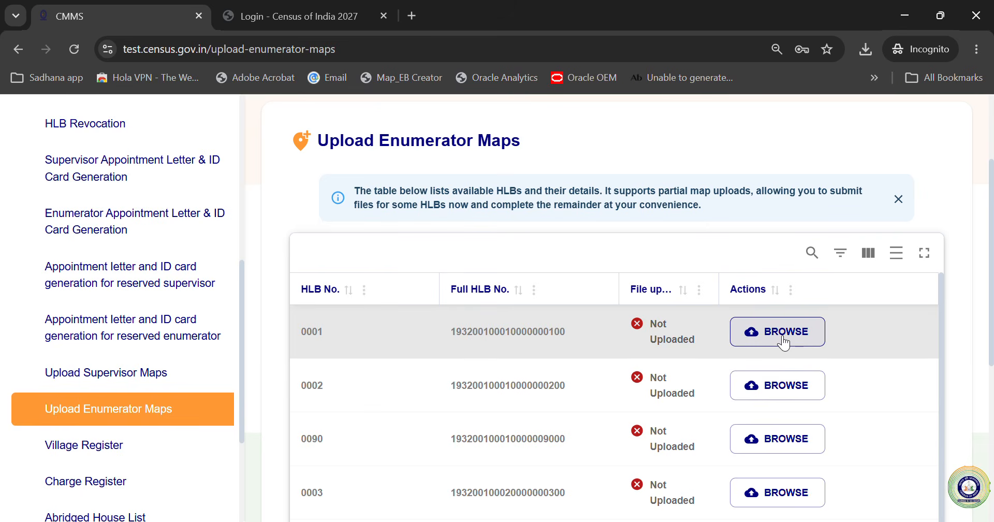
left_click(101, 372)
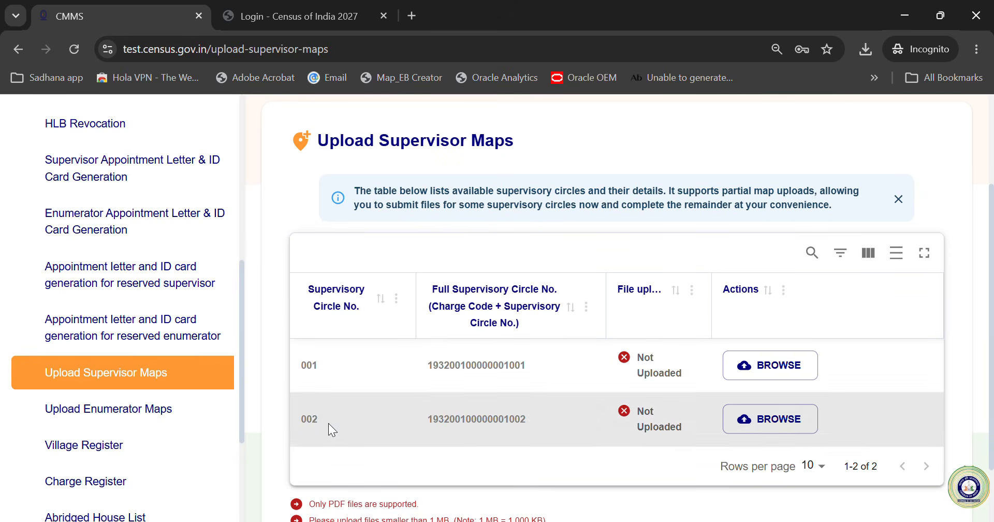
left_click(111, 411)
left_click(116, 380)
left_click(153, 413)
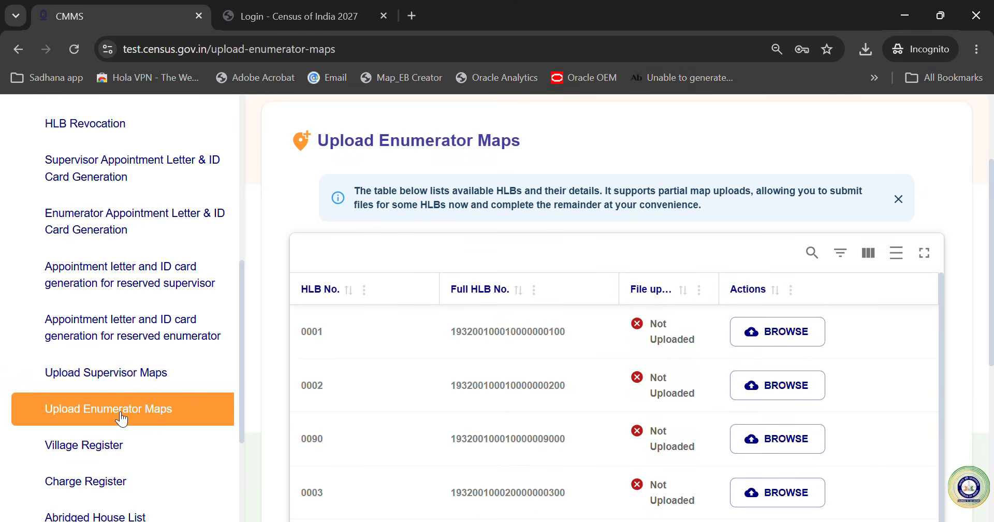
- Open the Village Register for editing, show its table full screen and go across village 0001's row to the Remarks column
scroll(152, 377, "down", 2)
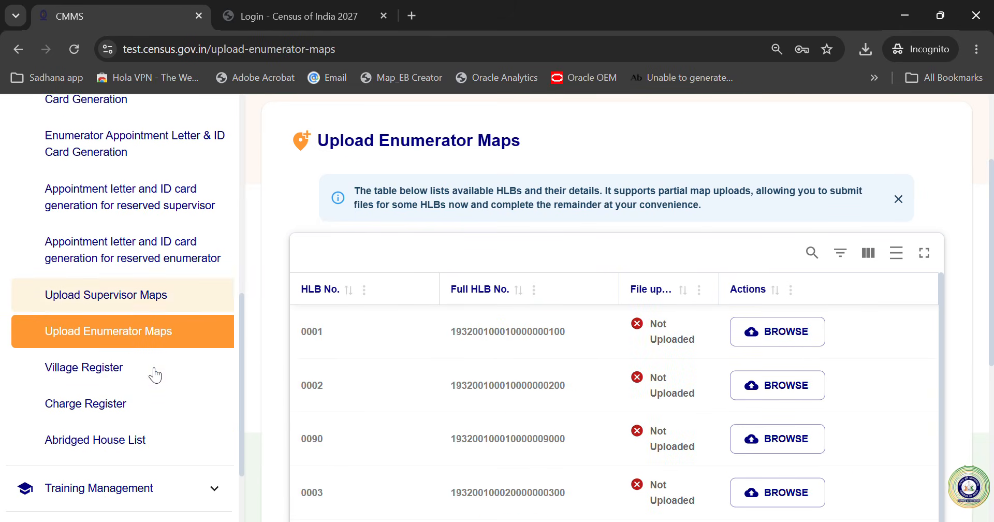
left_click(114, 373)
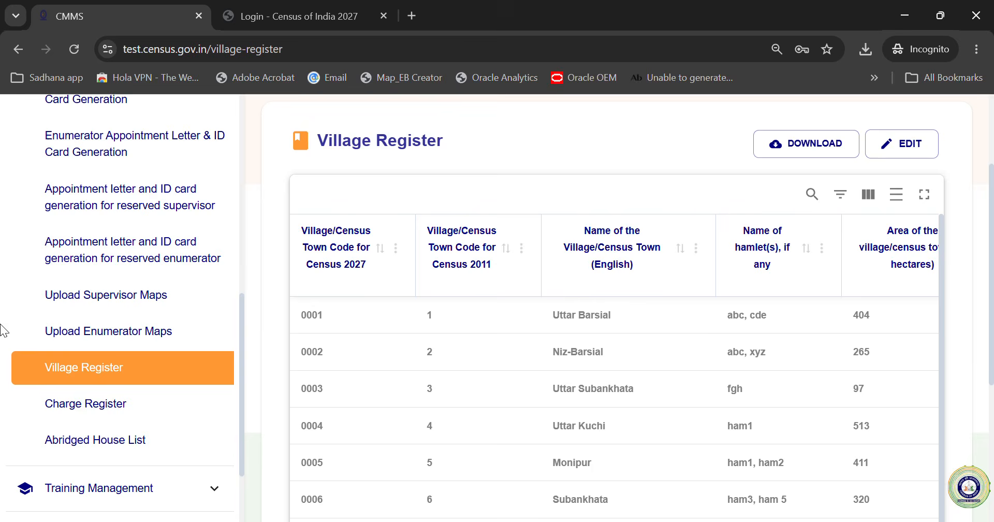
left_click(903, 145)
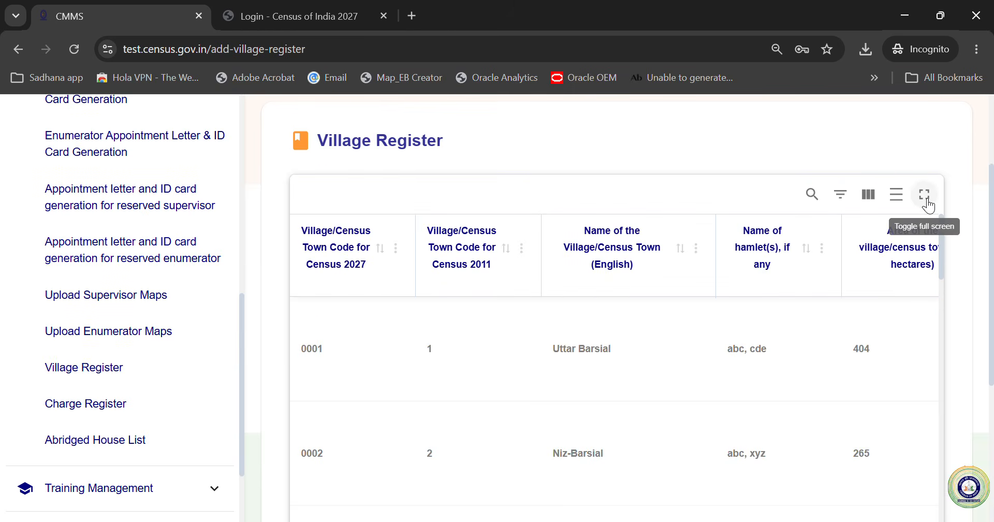
left_click(924, 195)
key("Tab")
key("Tab")
key("Tab")
key("Tab")
key("Tab")
key("Tab")
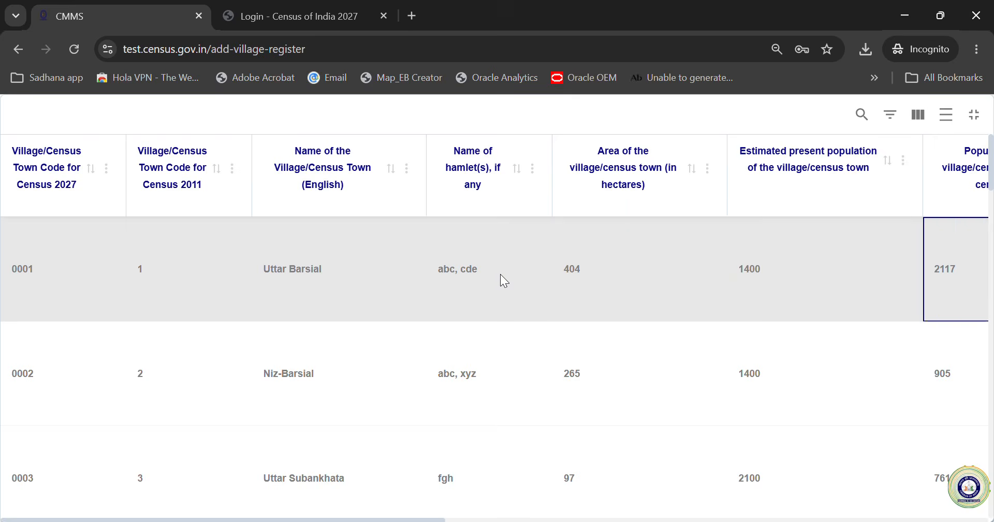
key("Tab")
key("Tab")
key("Tab")
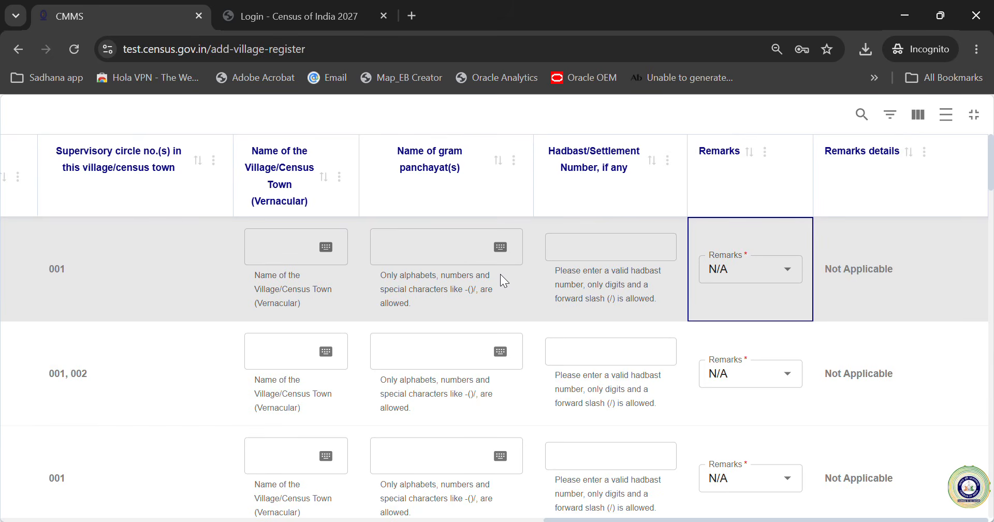
- Visit village 0001's vernacular name, gram panchayat and hadbast number fields, and set its Remarks to Others
left_click(293, 242)
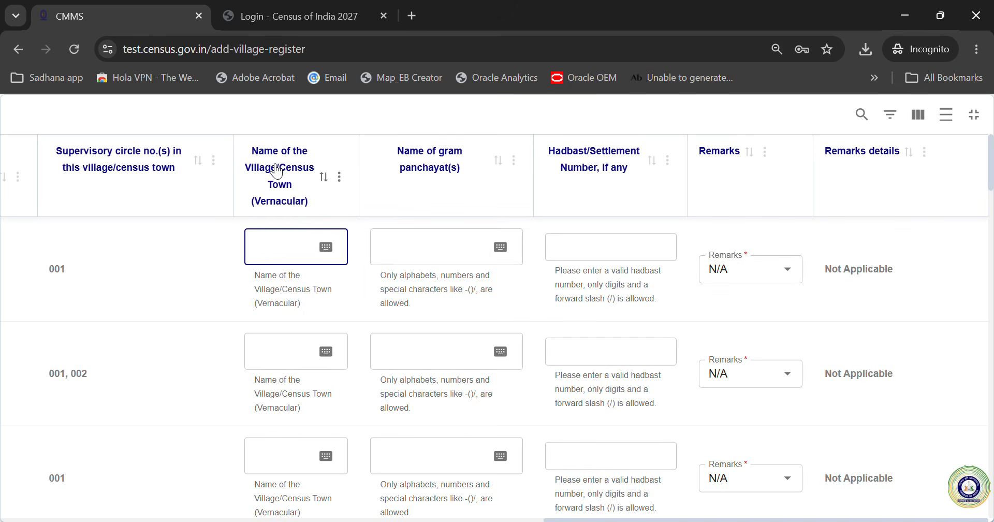
left_click(454, 248)
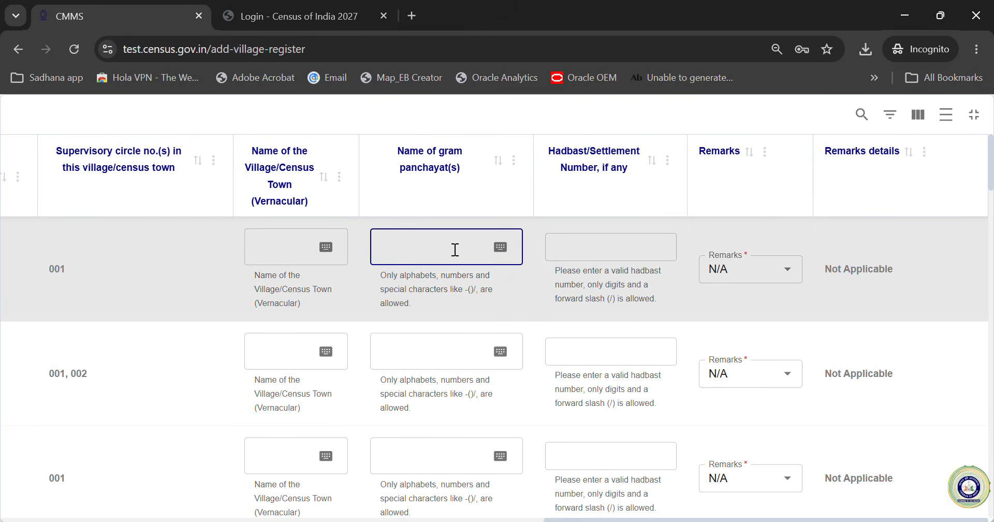
left_click(596, 250)
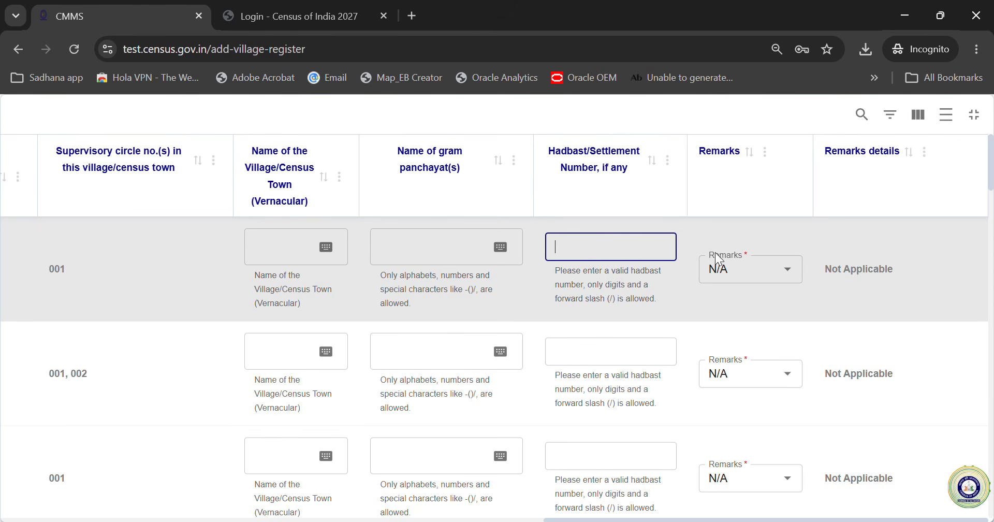
left_click(750, 277)
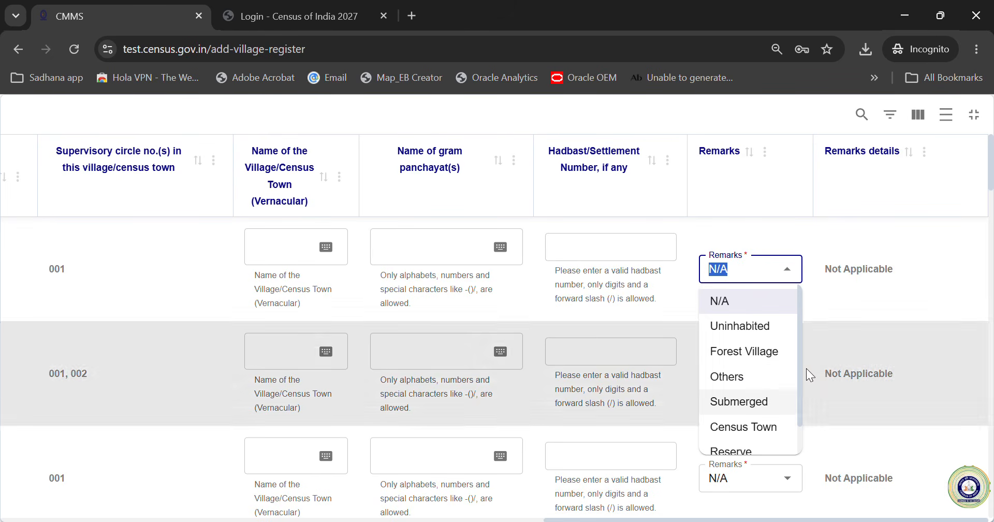
scroll(799, 413, "down", 1)
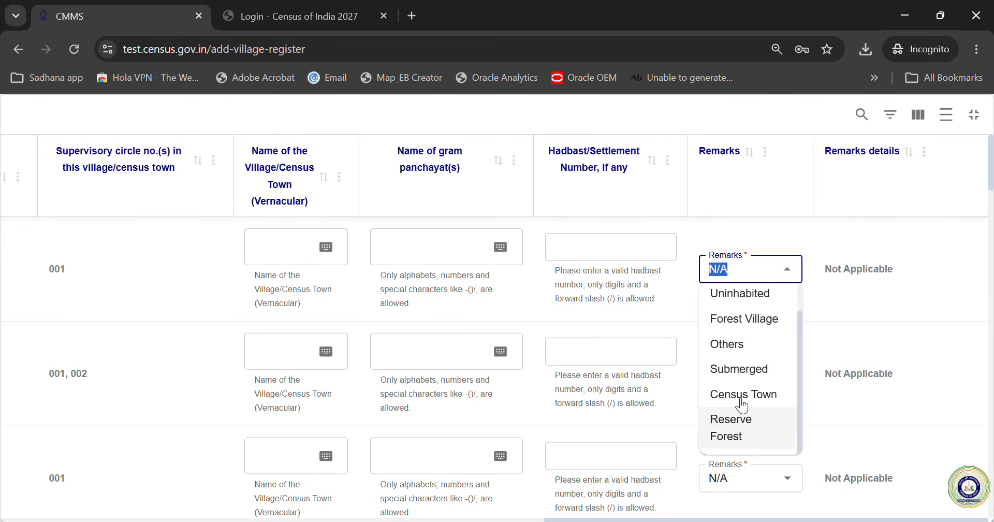
left_click(751, 353)
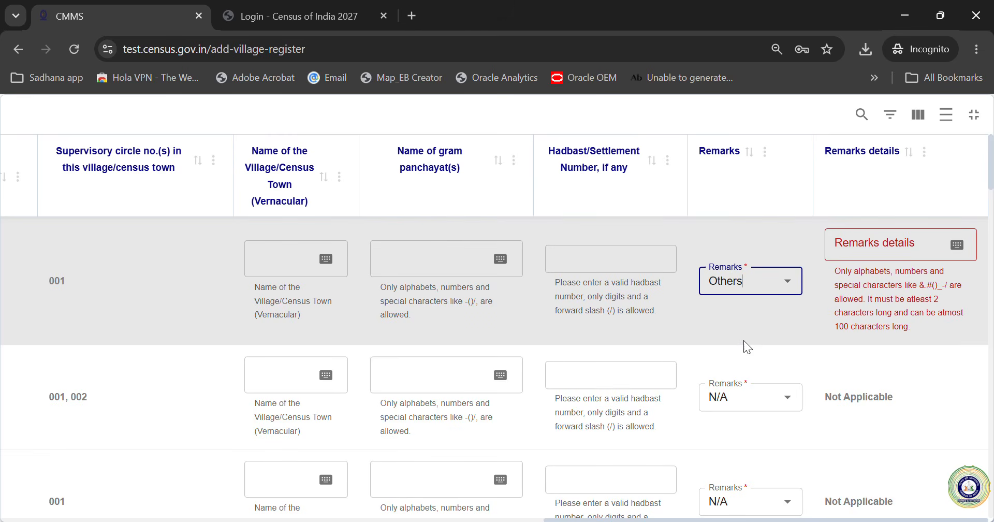
- Visit village 0001's Remarks details field, then alternate its Remarks between N/A and Others, ending on N/A
left_click(881, 252)
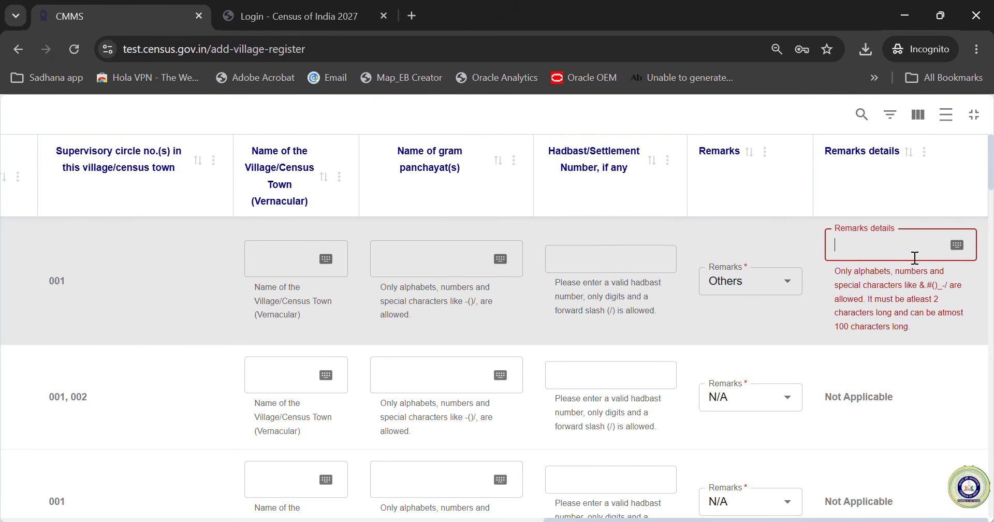
left_click(747, 282)
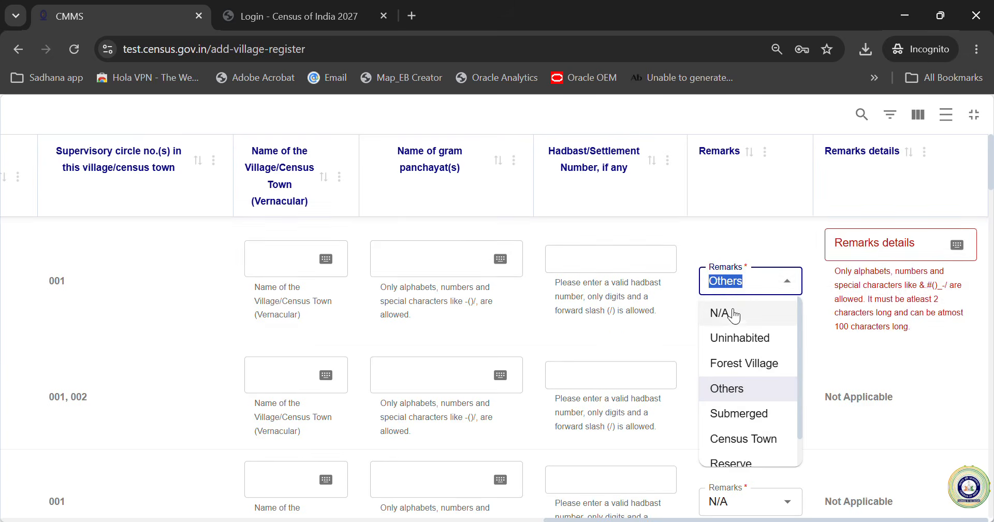
left_click(730, 310)
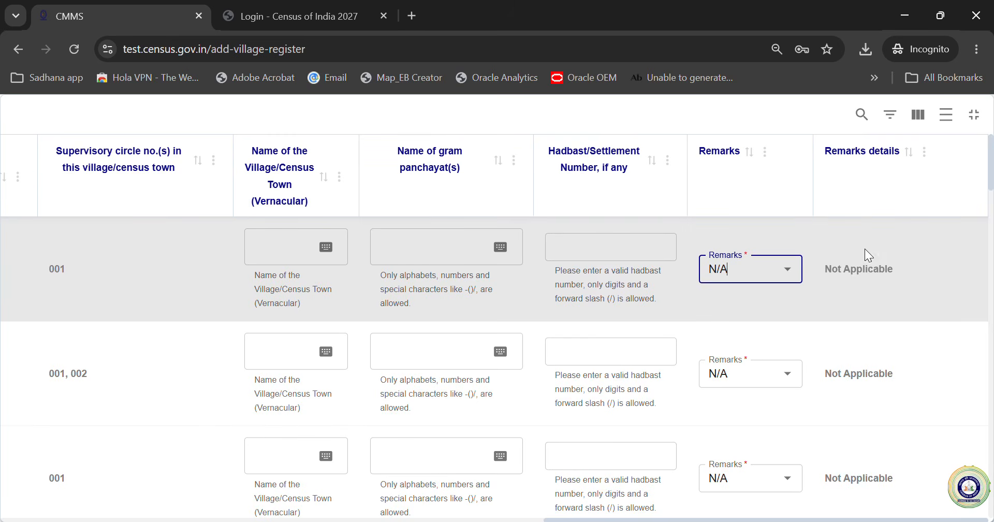
left_click(753, 279)
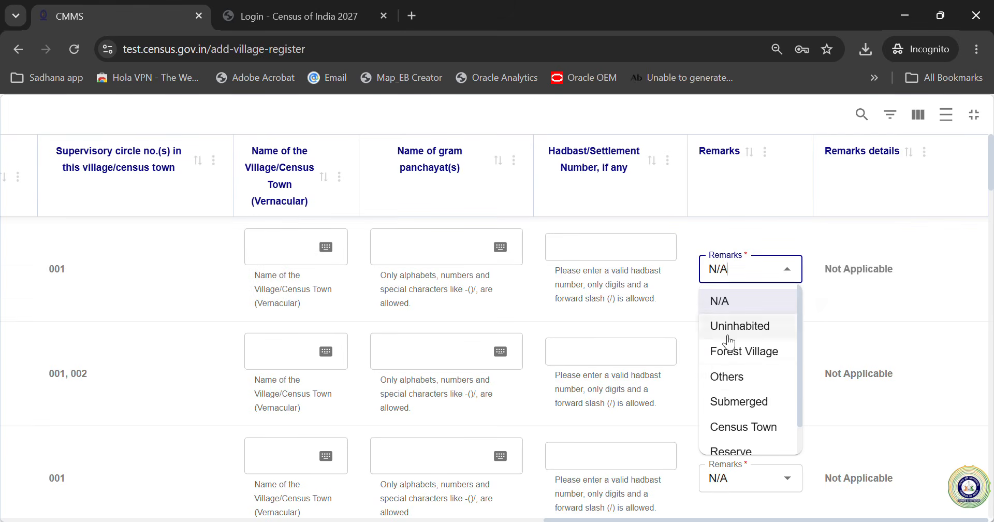
left_click(744, 377)
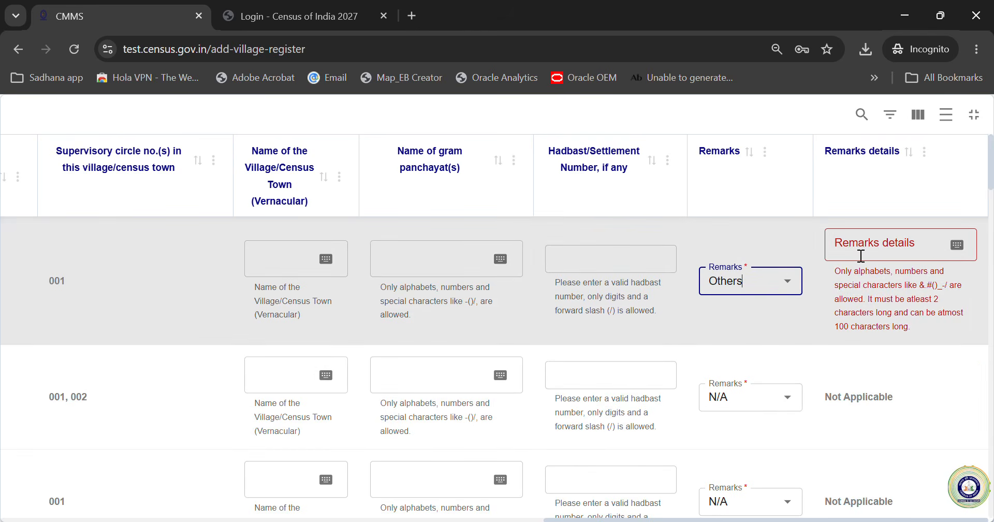
left_click(768, 284)
left_click(739, 314)
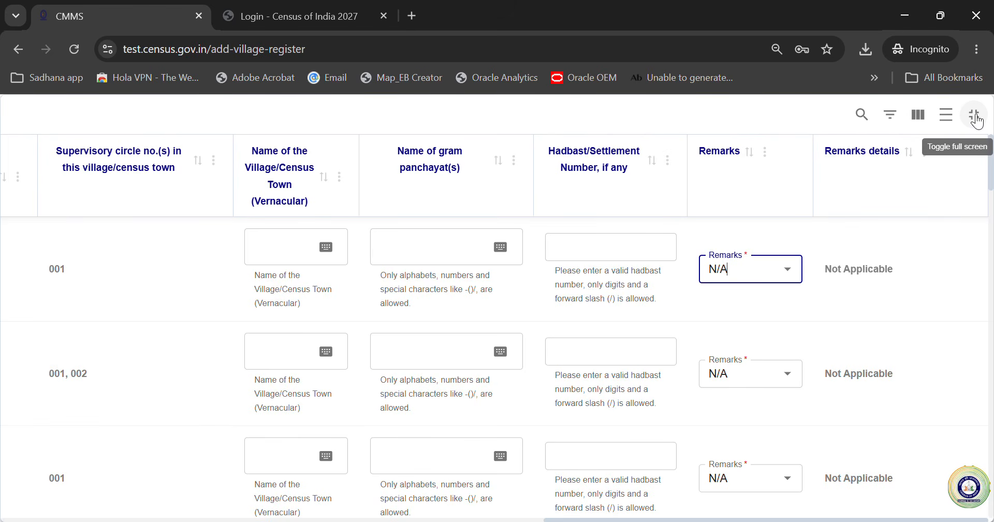
- Take the Village Register table out of full screen and visit the first village's vernacular name, gram panchayat and hadbast number fields
left_click(974, 116)
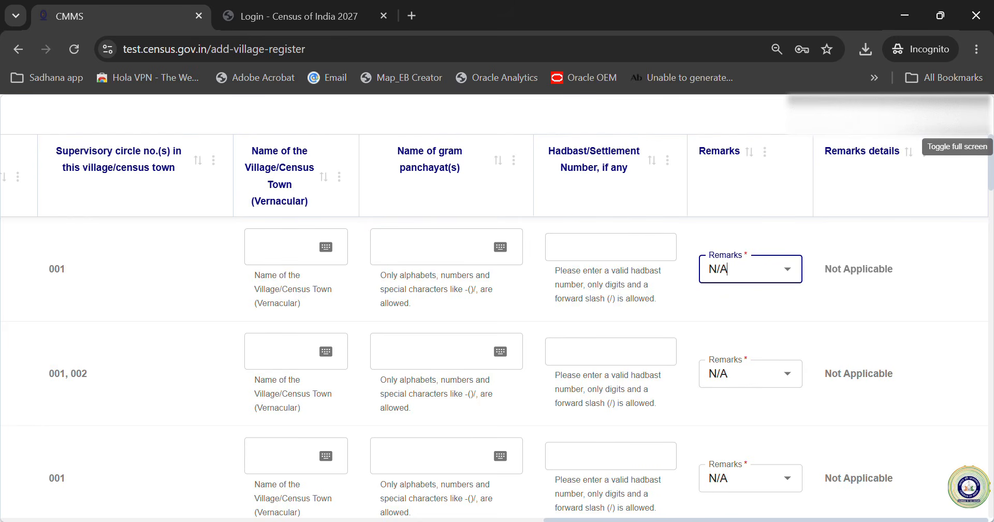
left_click(974, 115)
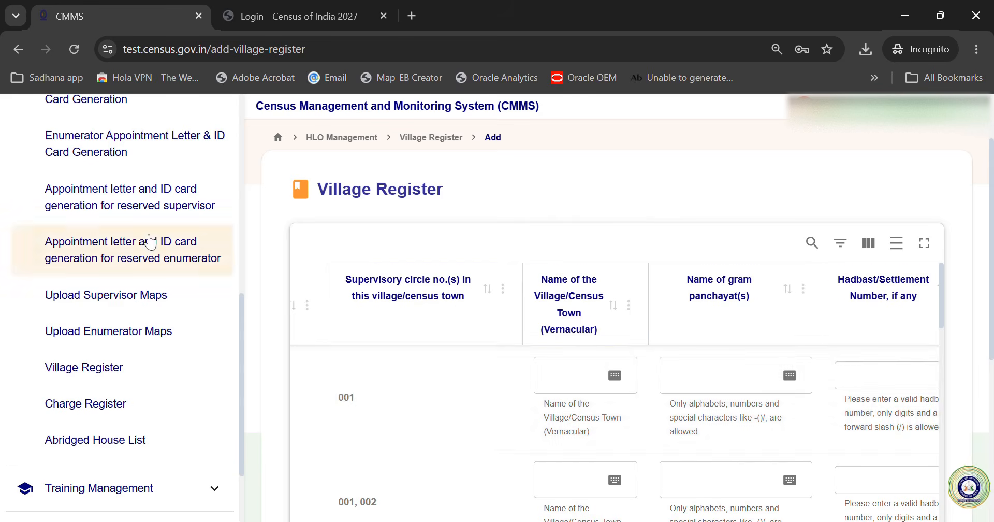
left_click(578, 381)
left_click(710, 382)
left_click(883, 382)
- Open the Charge Register for supervisory circle 001, switch to editing with circle 001 chosen, and visit the supervisor's Training Allowance field
left_click(100, 416)
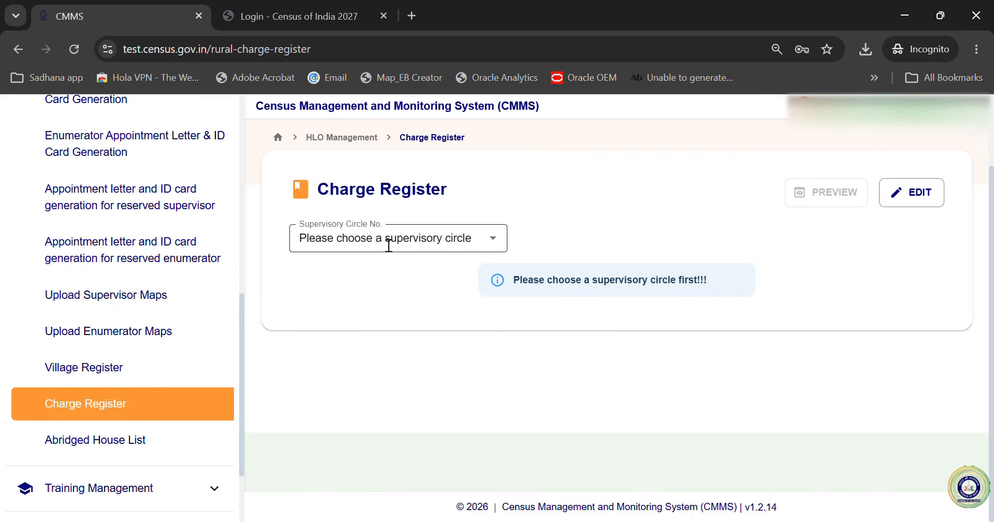
left_click(453, 243)
left_click(371, 296)
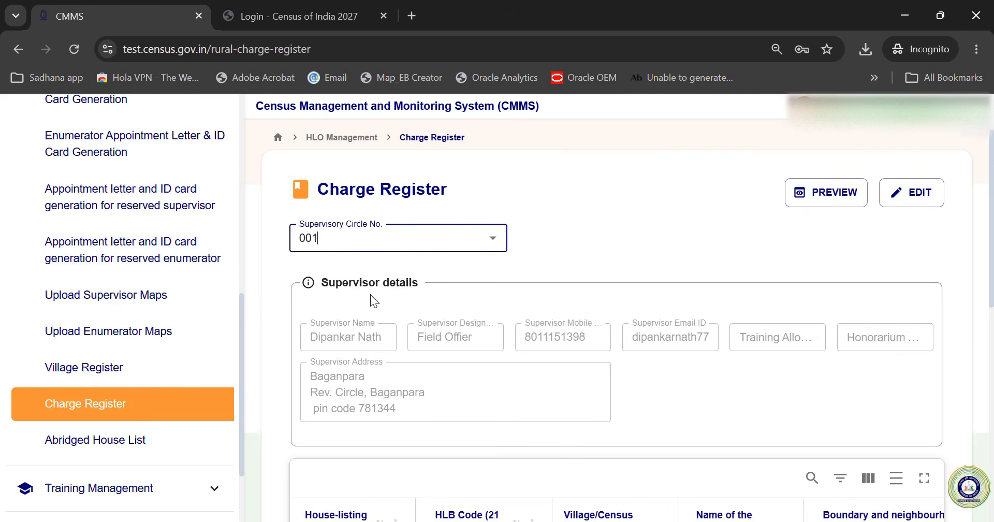
left_click(910, 192)
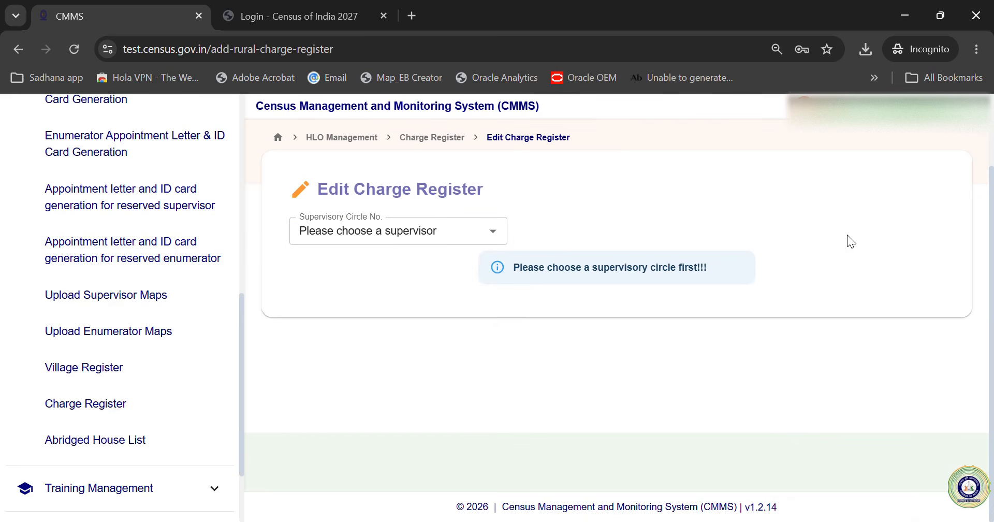
left_click(411, 237)
left_click(360, 288)
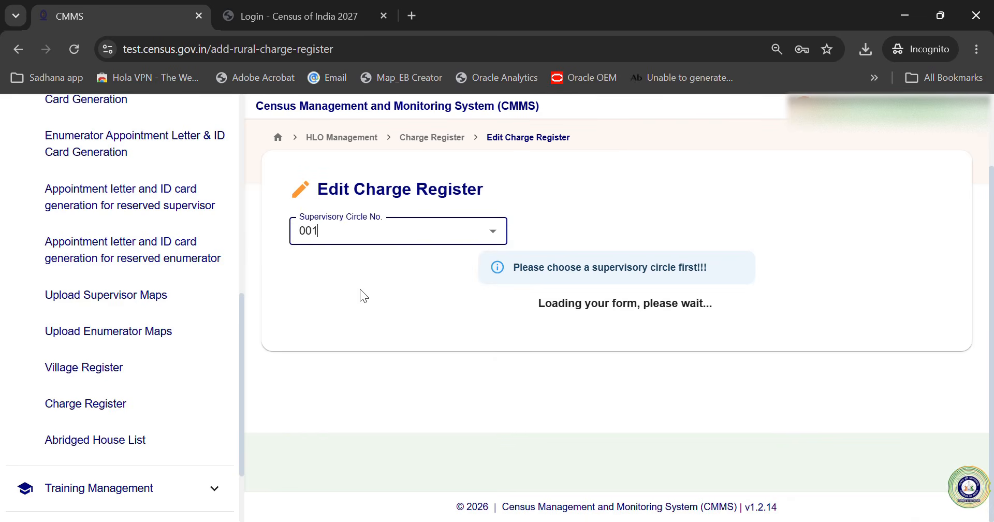
left_click(745, 320)
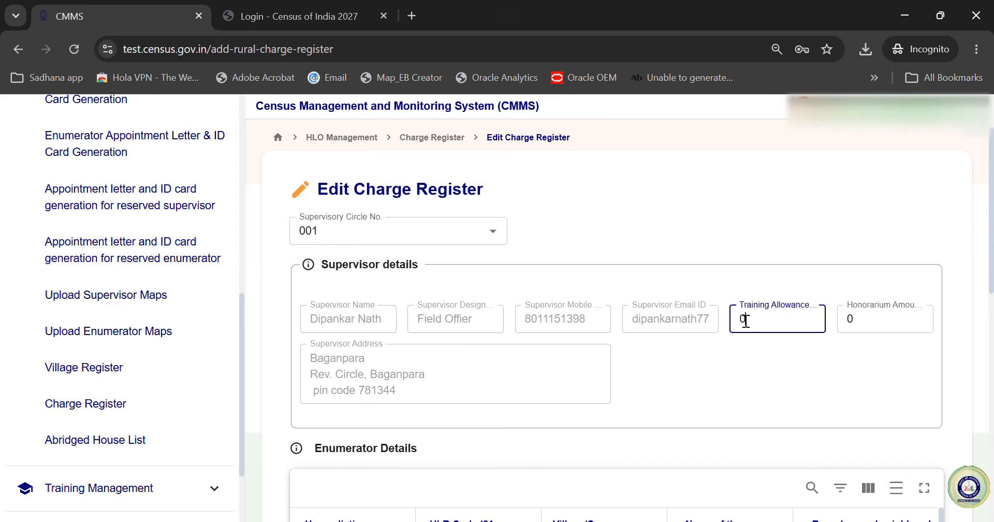
- Show the Enumerator Details table full screen and go across block 0001's row to the Name of the Gram Panchayat column
scroll(784, 402, "down", 7)
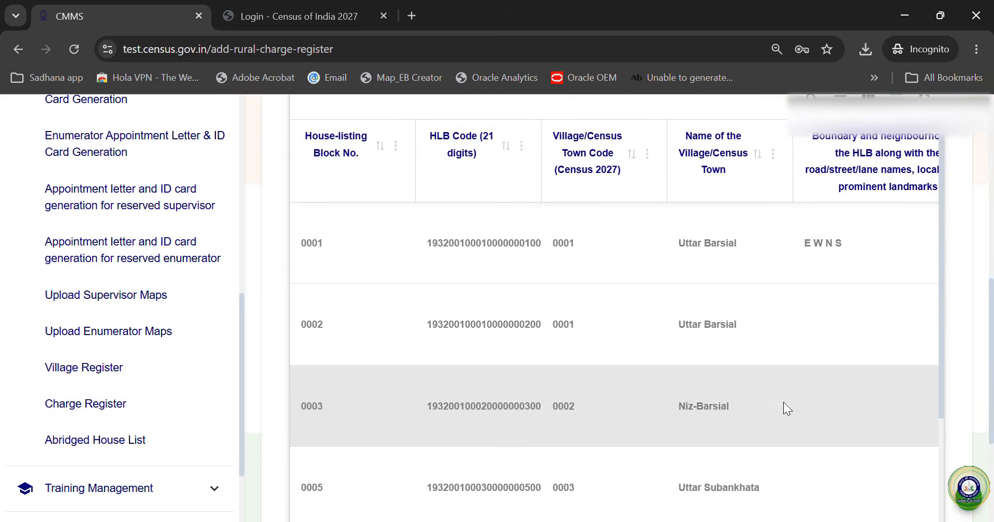
scroll(861, 286, "up", 3)
left_click(925, 255)
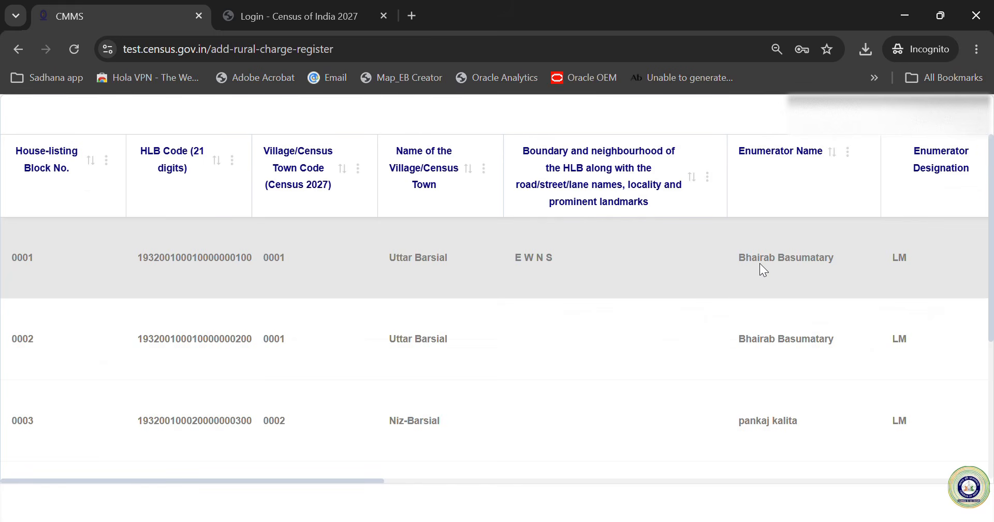
key("Right")
key("Right")
key("Right")
key("Right")
key("Right")
key("Right")
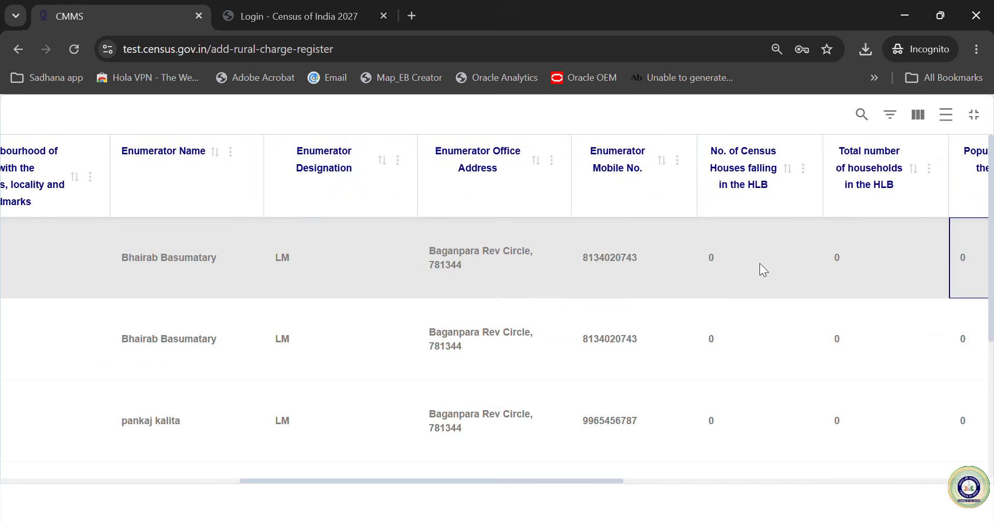
key("Right")
key("Right")
key("Right")
key("Left")
key("Left")
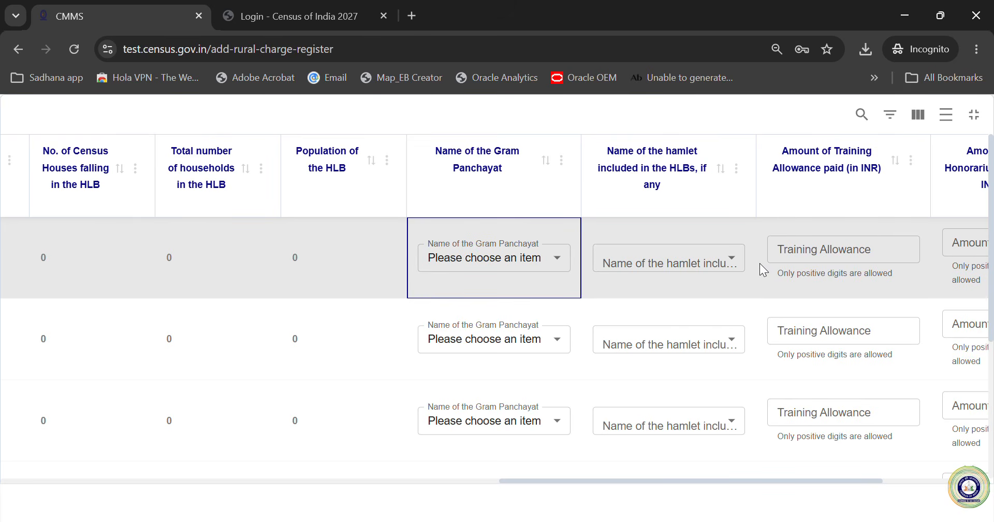
- Check the gram panchayat choices for block 0001 and set its included hamlets to abc and cde
left_click(455, 262)
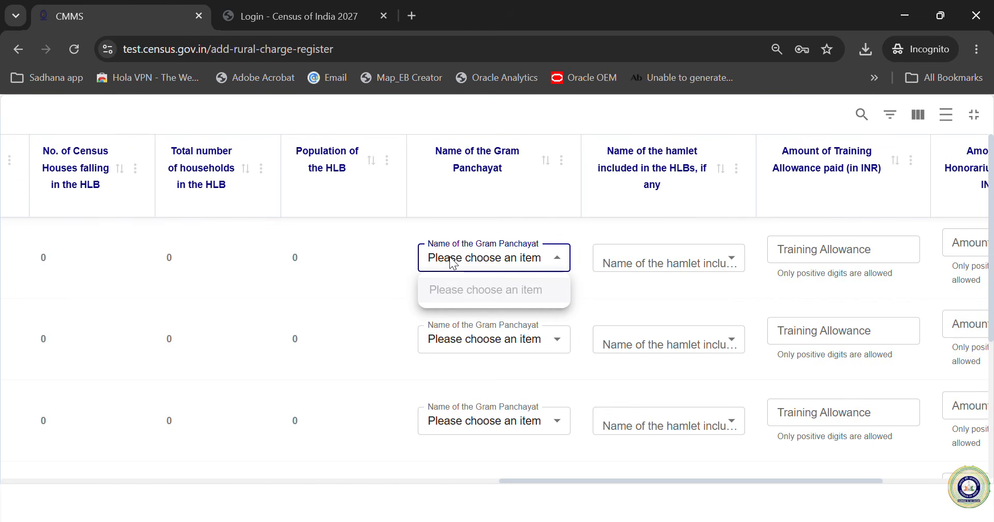
left_click(479, 263)
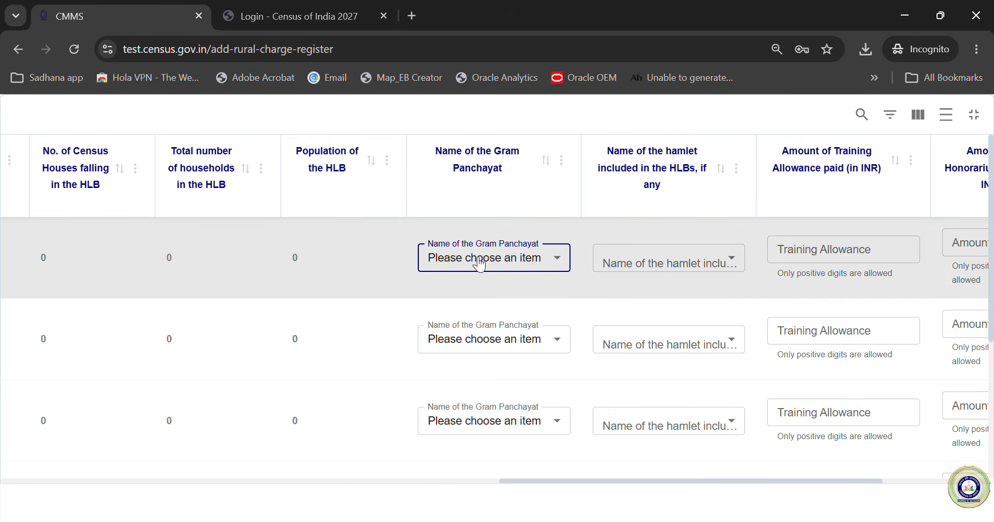
left_click(479, 263)
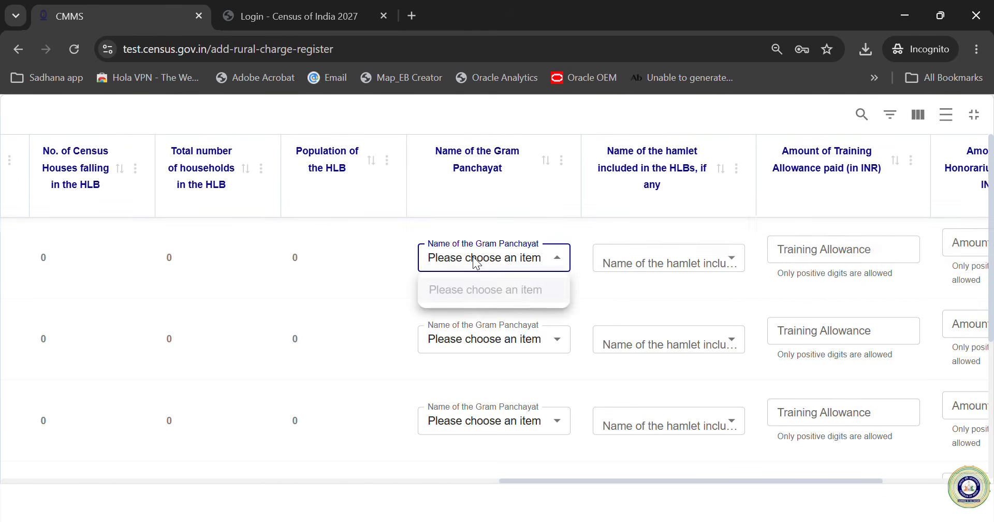
left_click(669, 257)
left_click(670, 258)
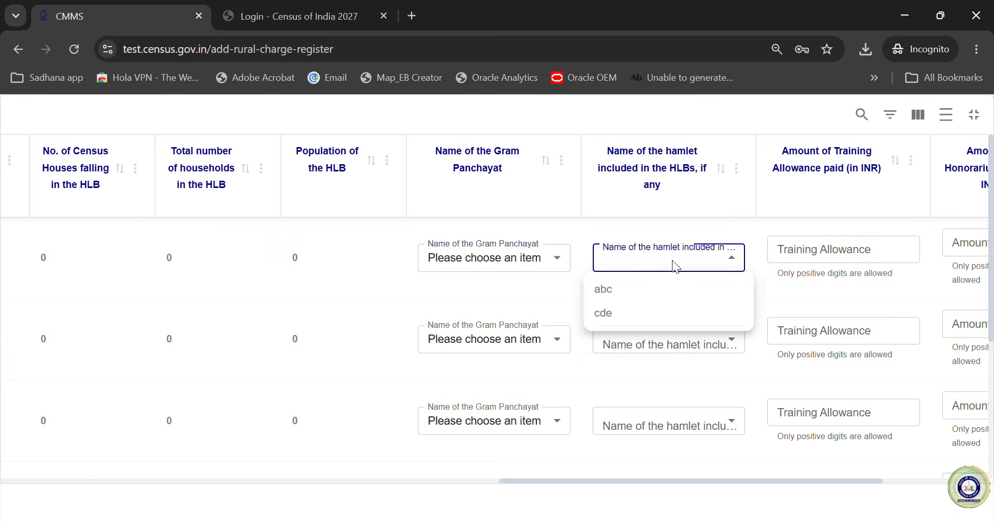
left_click(624, 293)
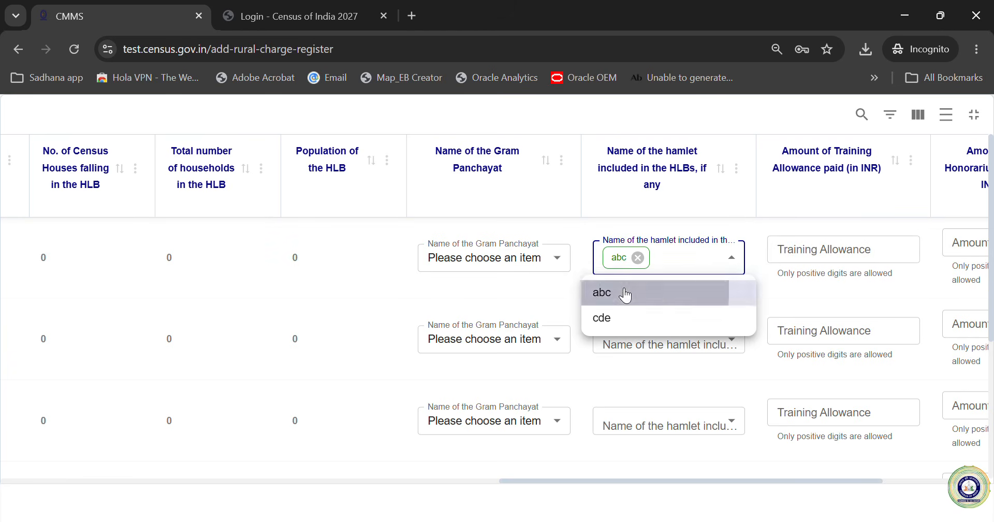
left_click(606, 320)
- Visit block 0001's training allowance, honorarium and SRS remarks fields, and take the table out of full screen
left_click(802, 253)
left_click(832, 254)
key("Right")
key("Right")
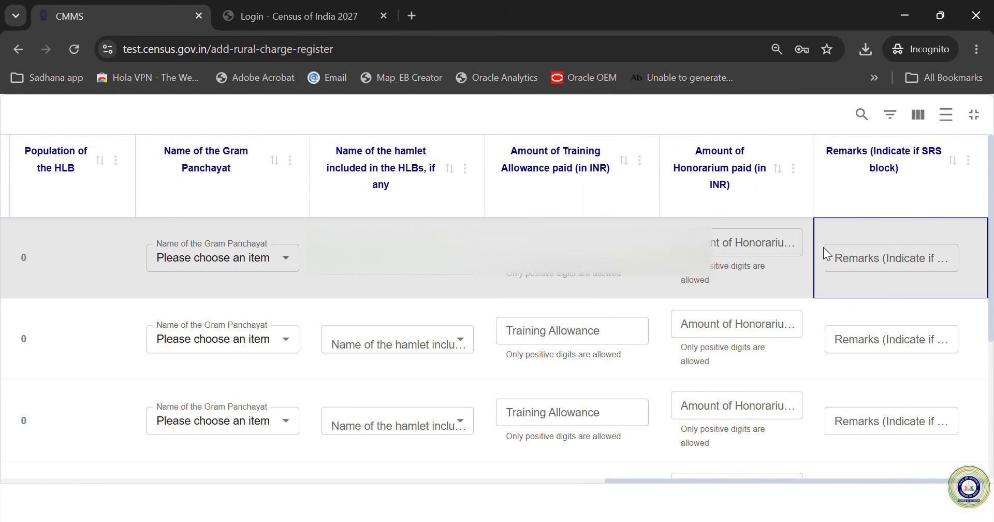
key("Left")
key("Left")
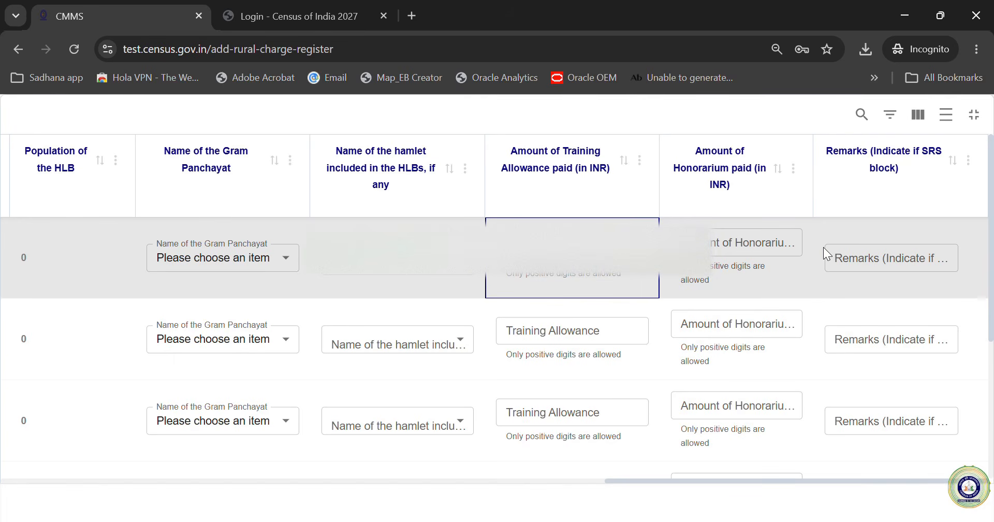
left_click(574, 249)
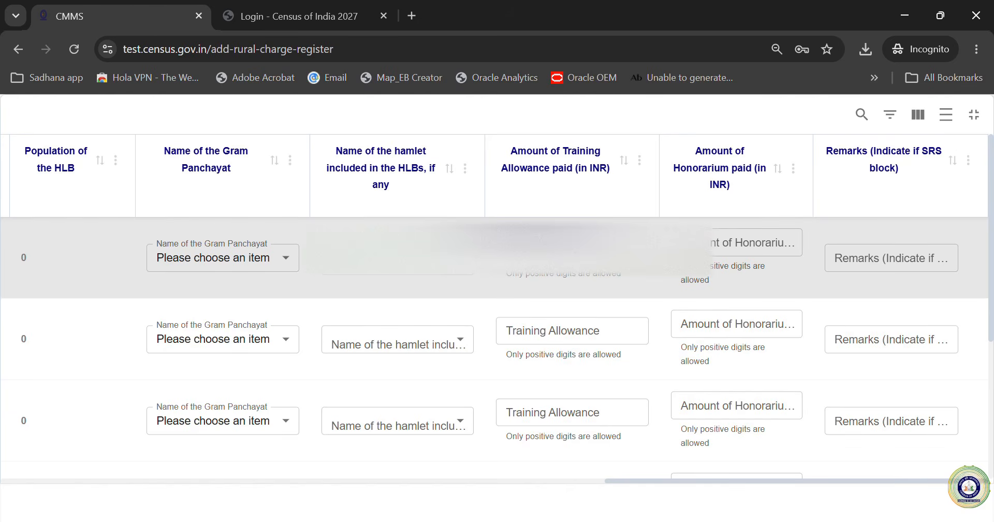
left_click(714, 253)
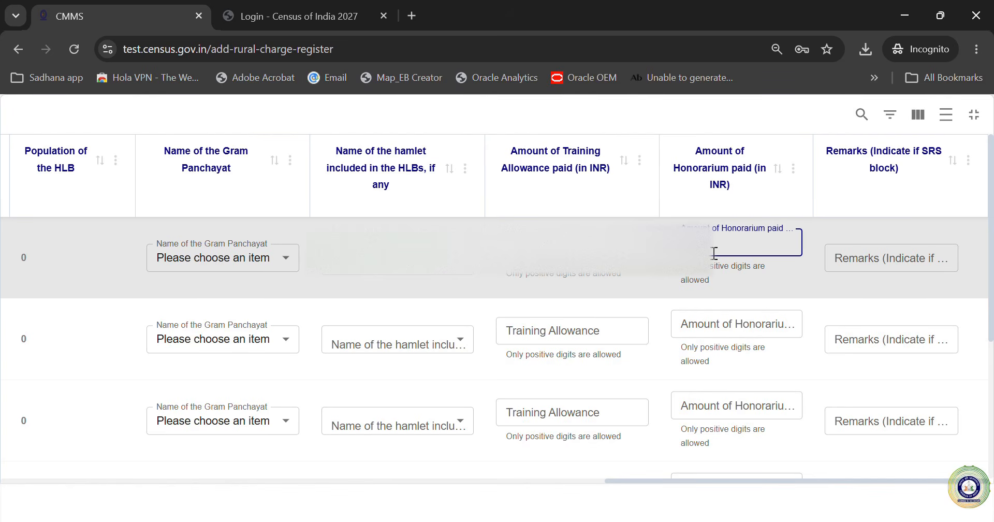
left_click(849, 259)
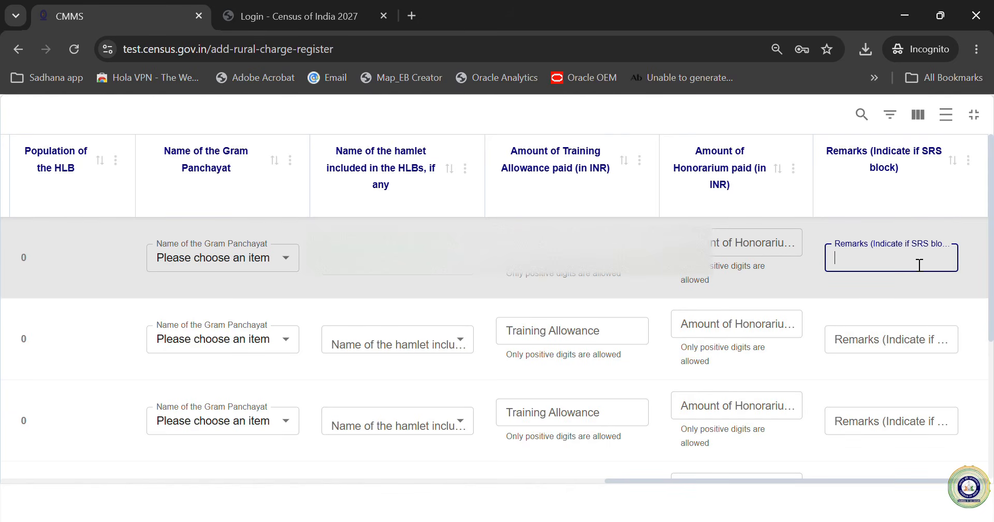
left_click(974, 115)
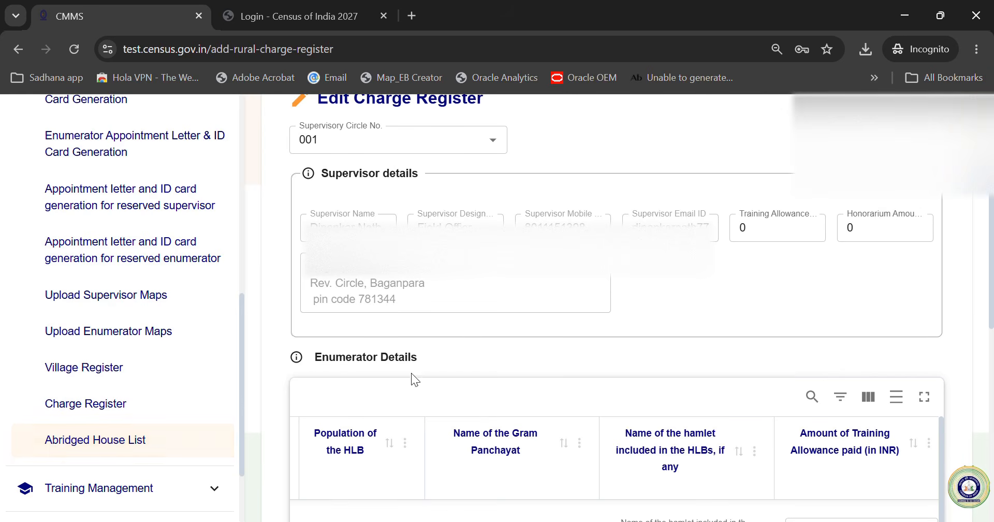
- Go back to the HLO Management section and collapse and expand its entries, leaving them expanded
scroll(469, 319, "up", 3)
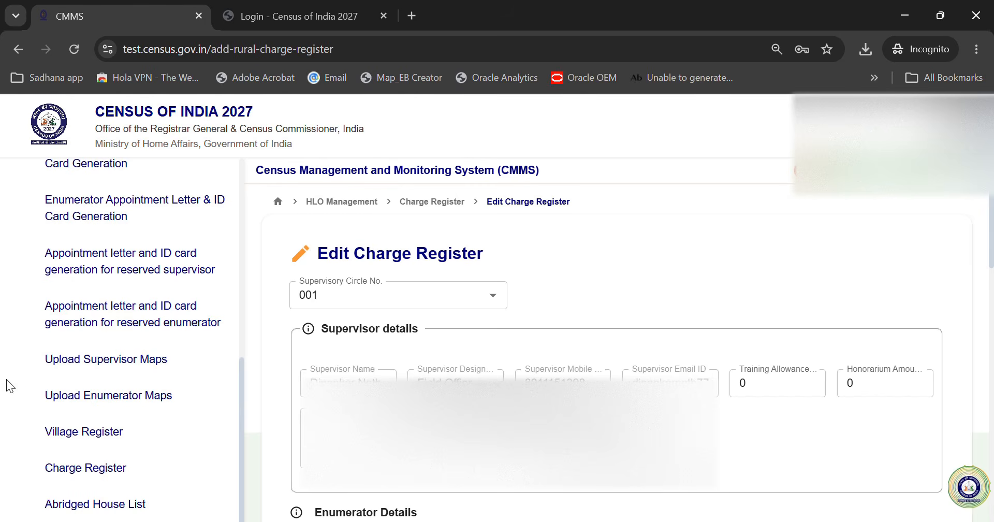
scroll(116, 342, "up", 5)
scroll(116, 342, "up", 2)
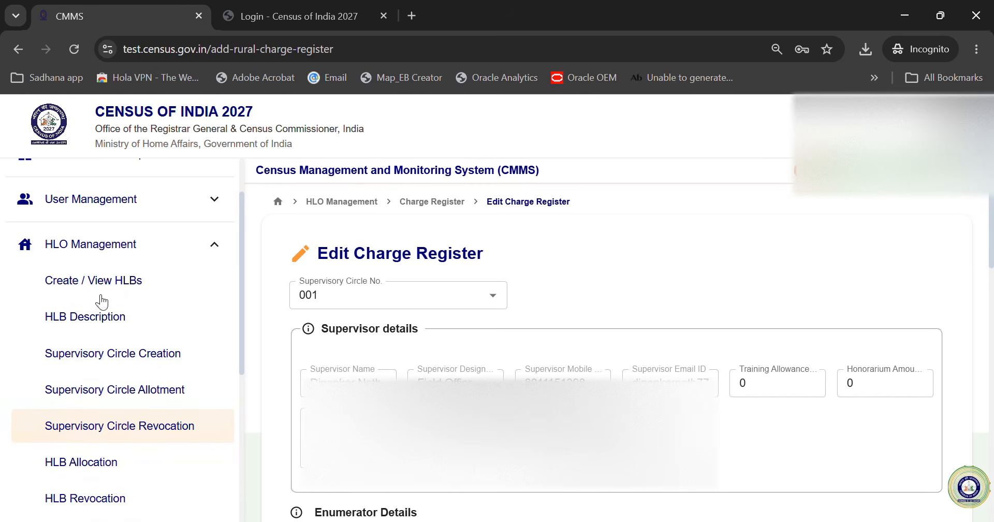
left_click(217, 247)
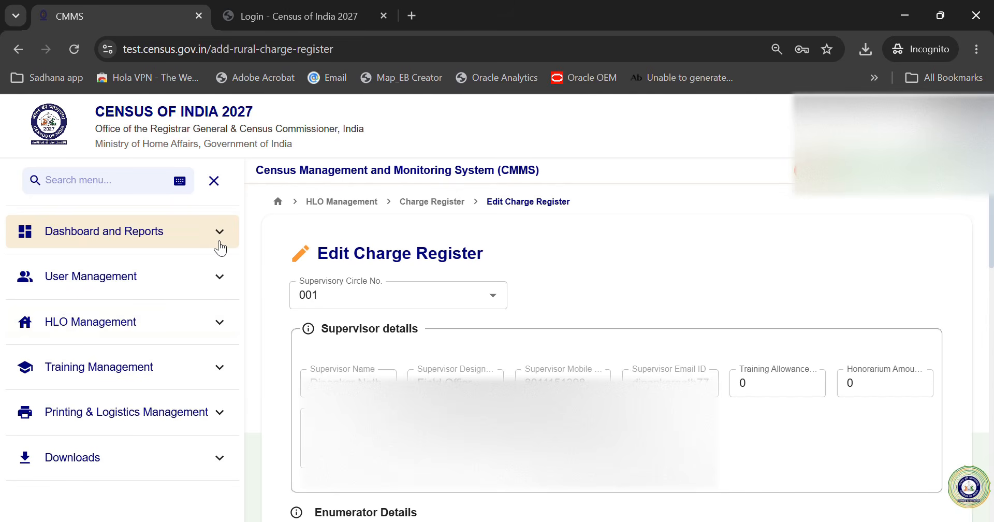
left_click(219, 325)
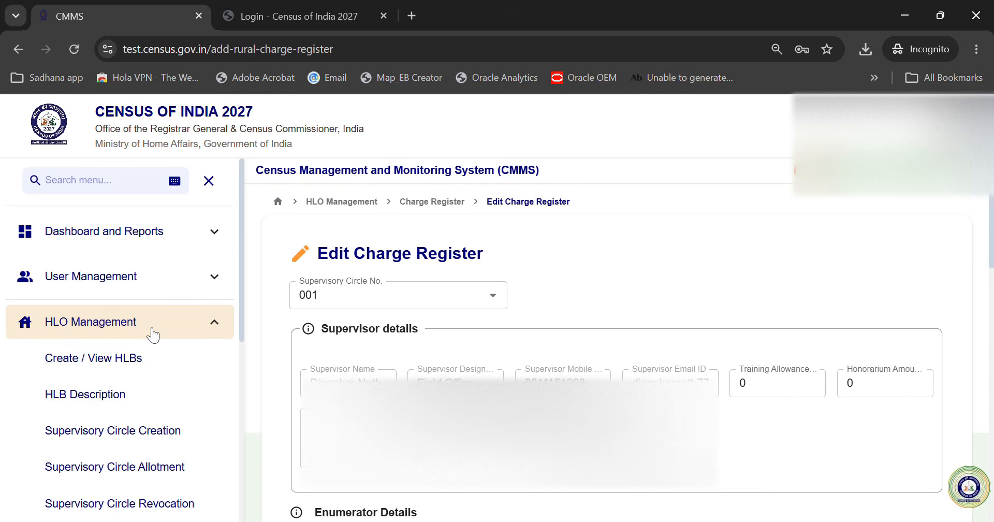
left_click(220, 324)
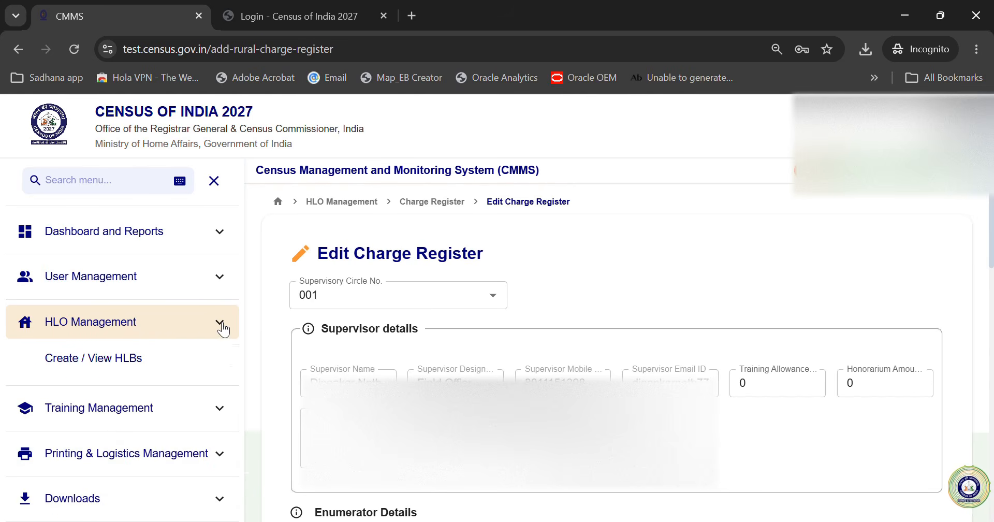
left_click(220, 324)
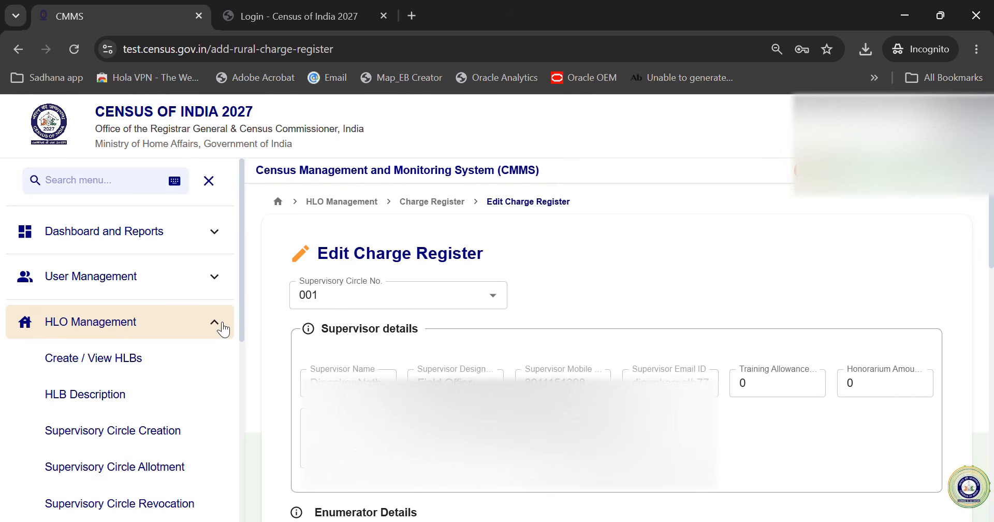